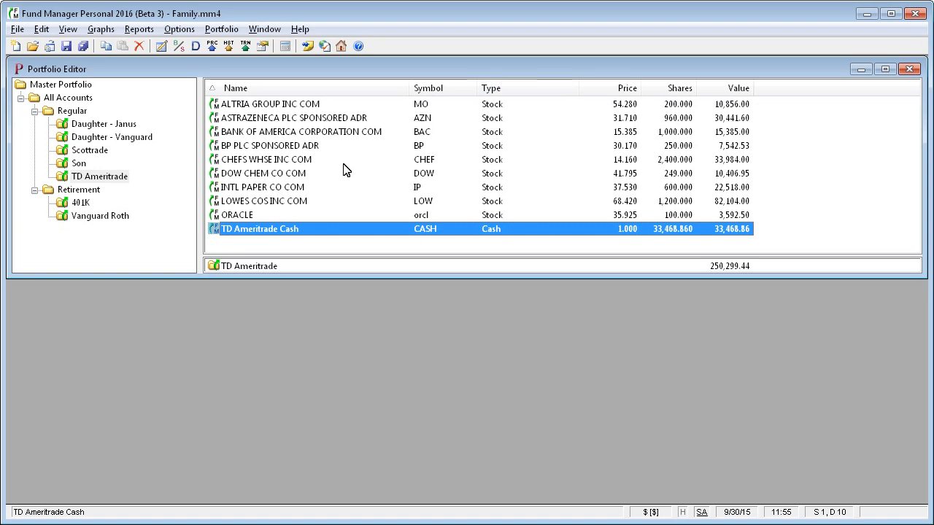
Open the category label settings and examine the asset type labels from Mid Growth through the unused entries
click(182, 32)
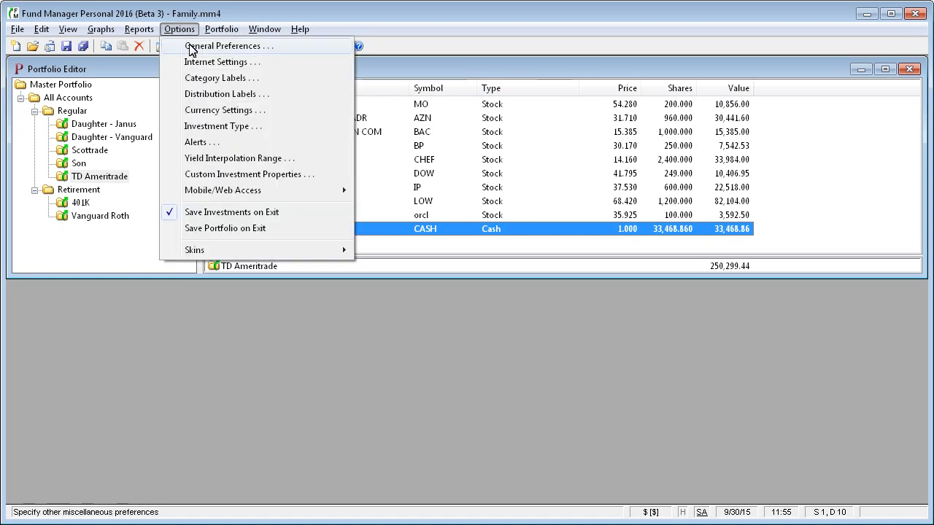
click(214, 80)
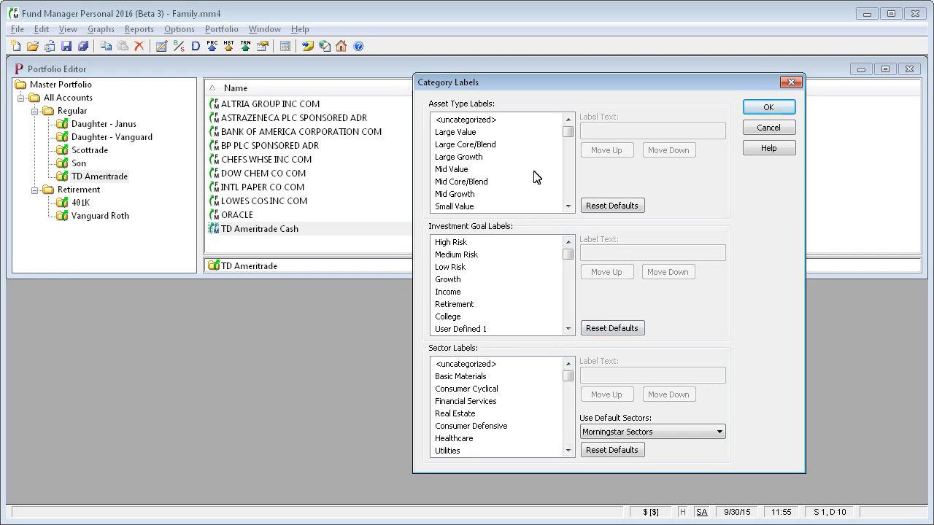
click(454, 196)
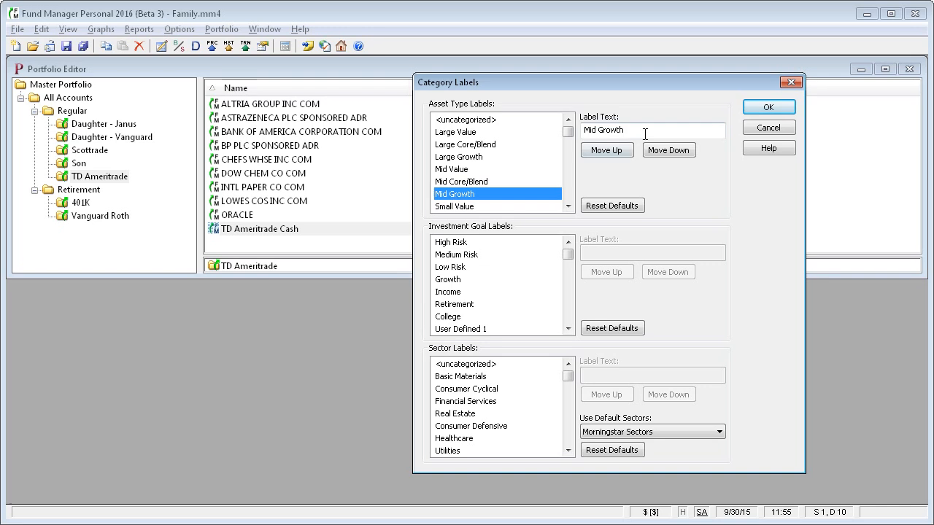
click(567, 207)
click(568, 207)
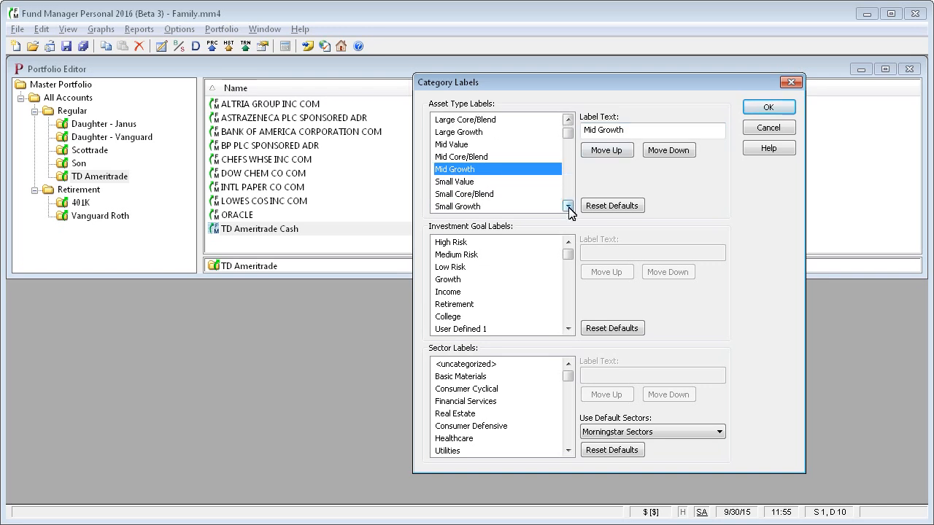
click(568, 206)
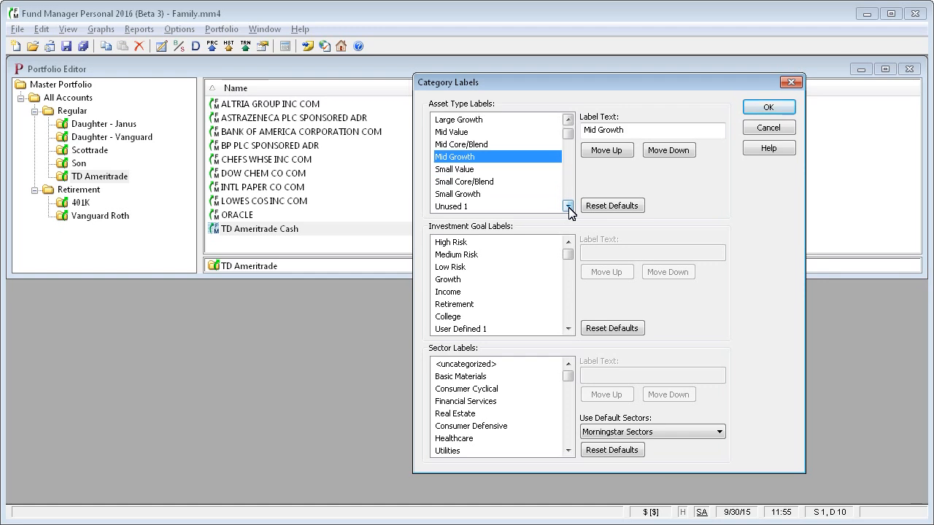
click(567, 206)
click(568, 206)
click(567, 206)
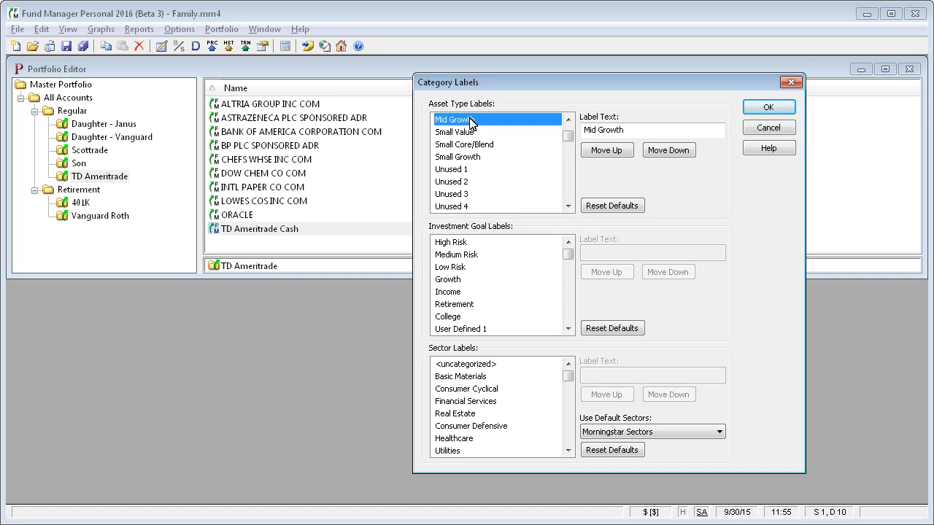
click(458, 170)
click(460, 182)
click(460, 195)
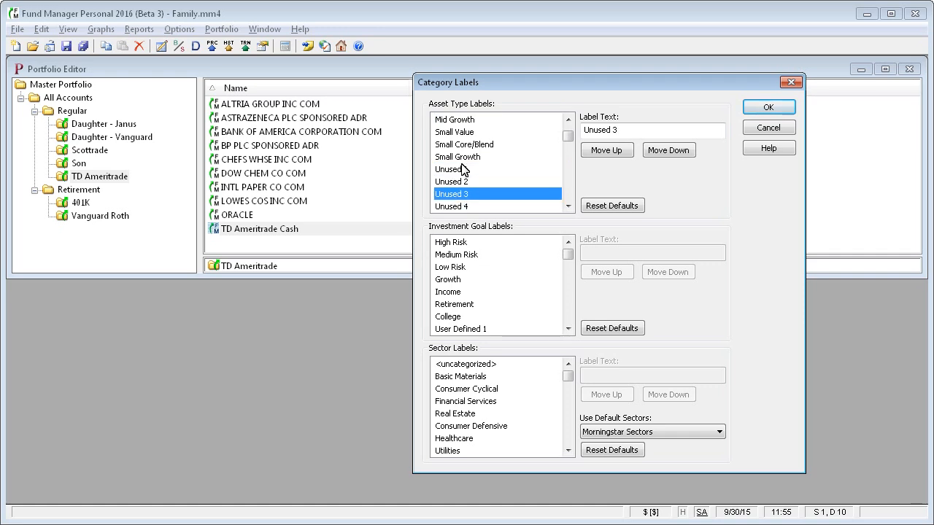
click(462, 158)
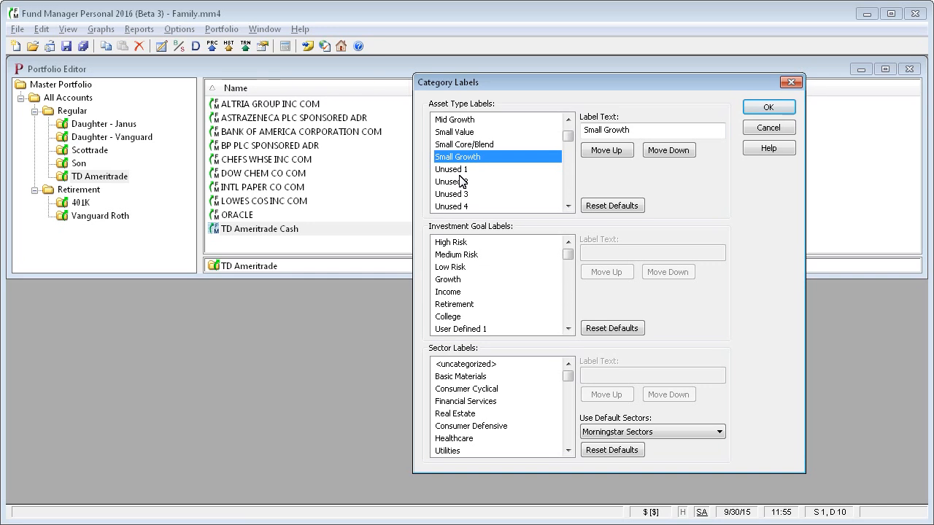
click(460, 182)
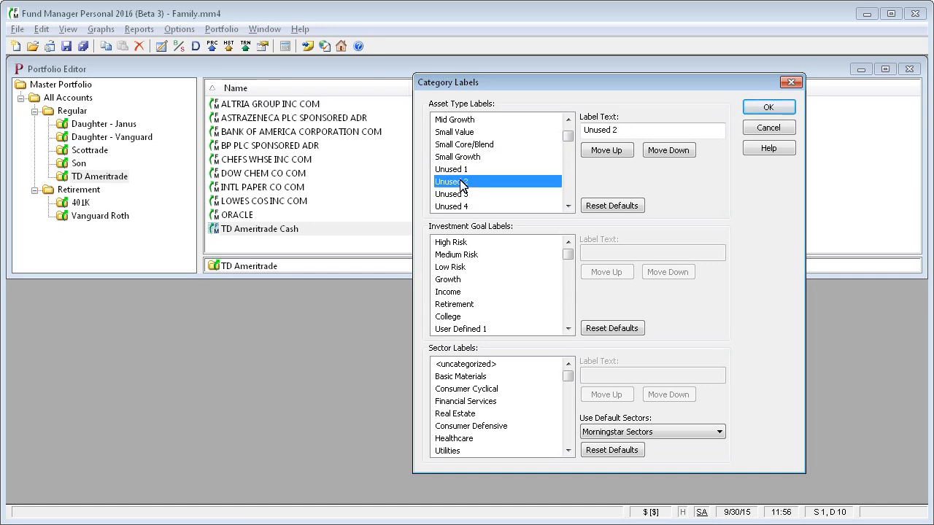
Move the Large Core/Blend asset type label up one place and back down to its original place
click(569, 129)
click(500, 133)
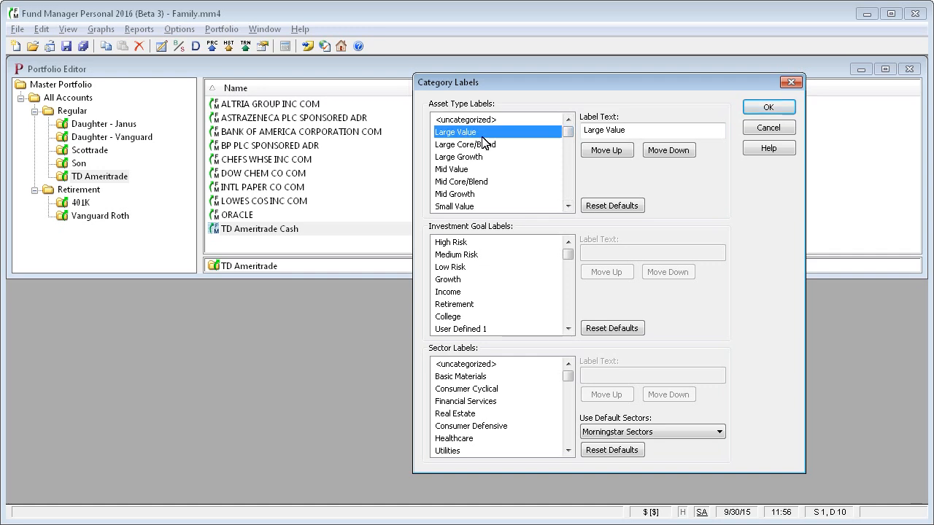
click(483, 146)
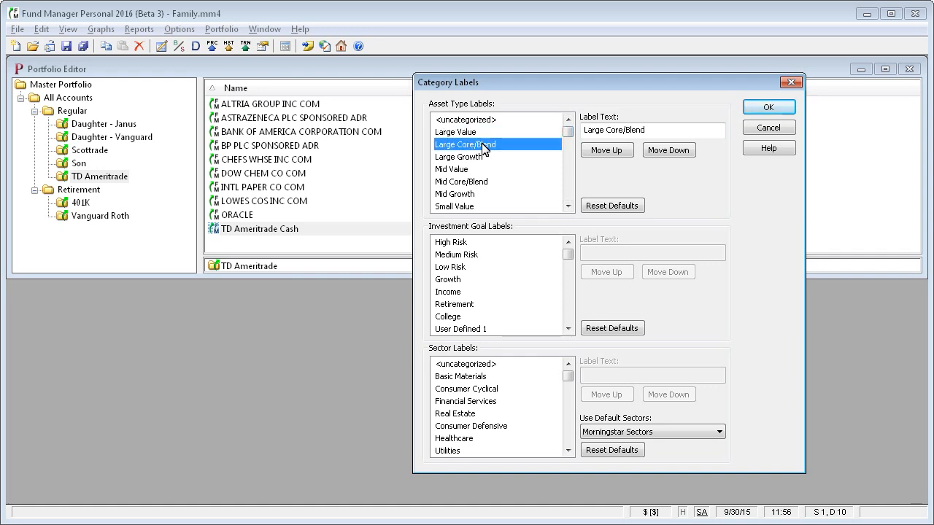
click(607, 151)
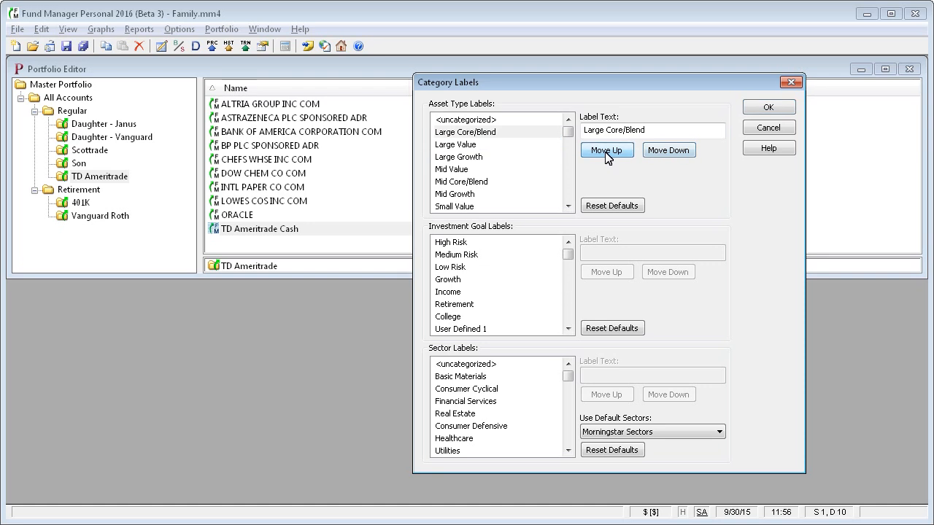
click(664, 154)
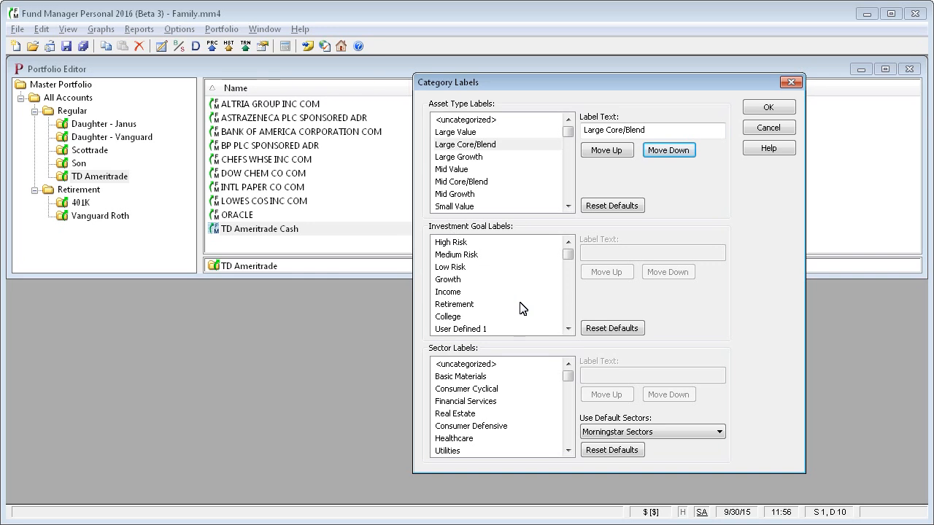
View the High Risk investment goal label's text and leave the category label settings without saving
click(463, 244)
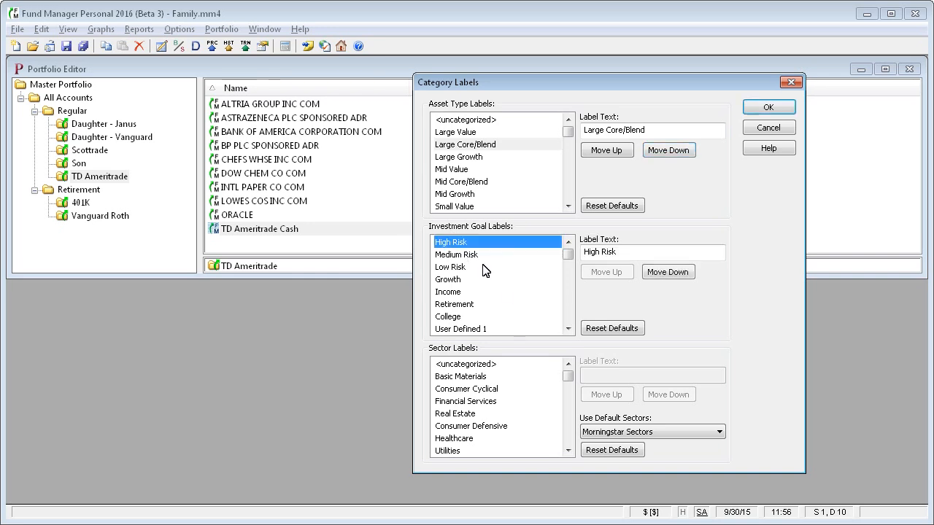
click(622, 252)
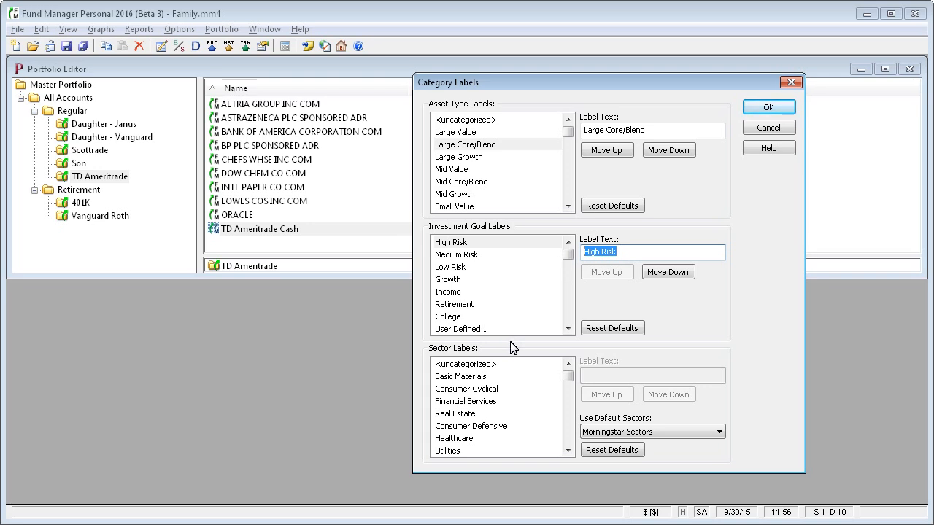
click(787, 131)
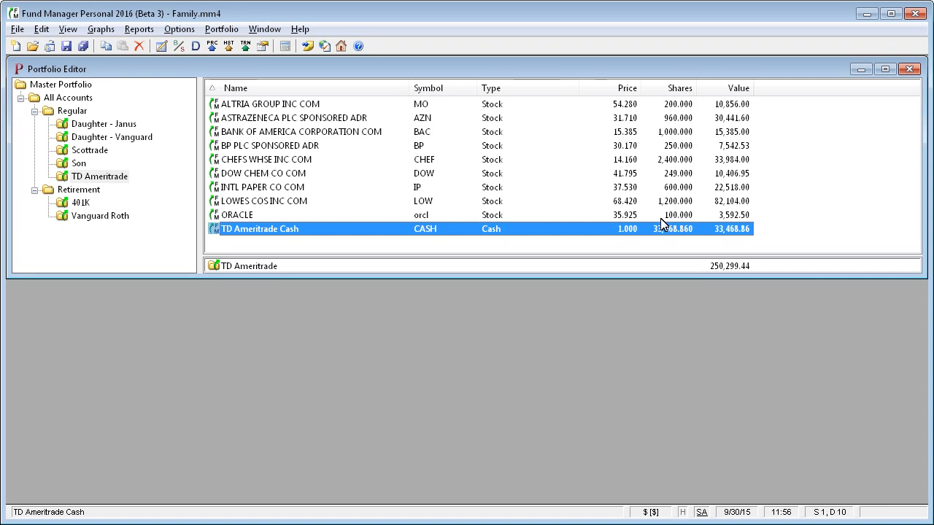
Open the properties of the ALTRIA GROUP INC COM investment and review its investment goal, asset type and sector allocations
click(301, 108)
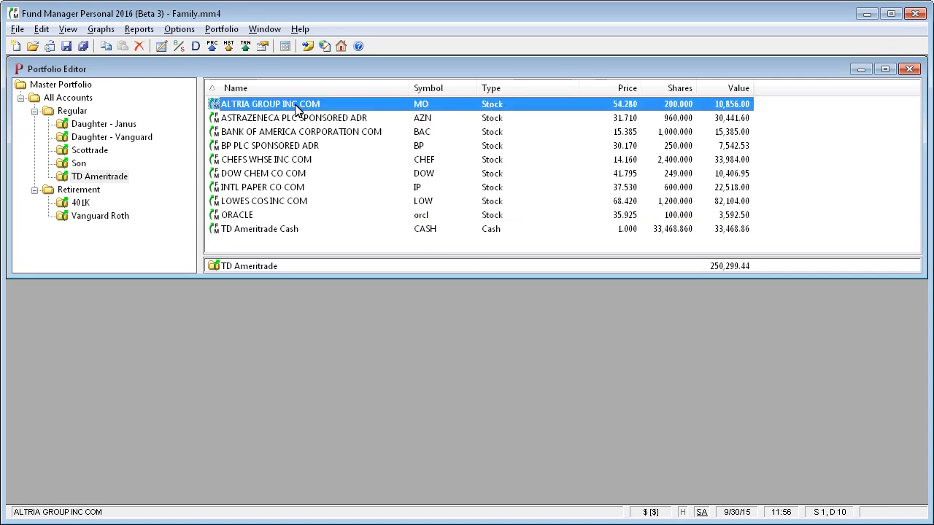
right_click(297, 109)
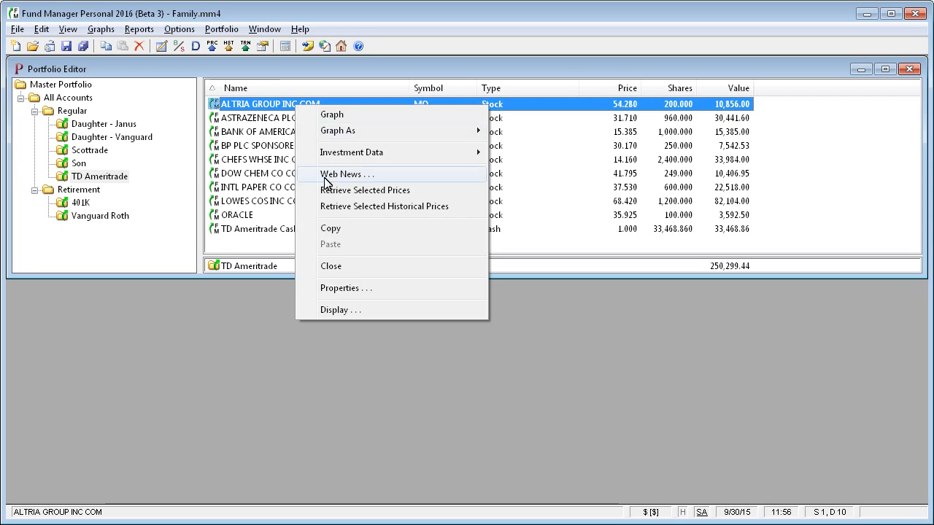
click(346, 291)
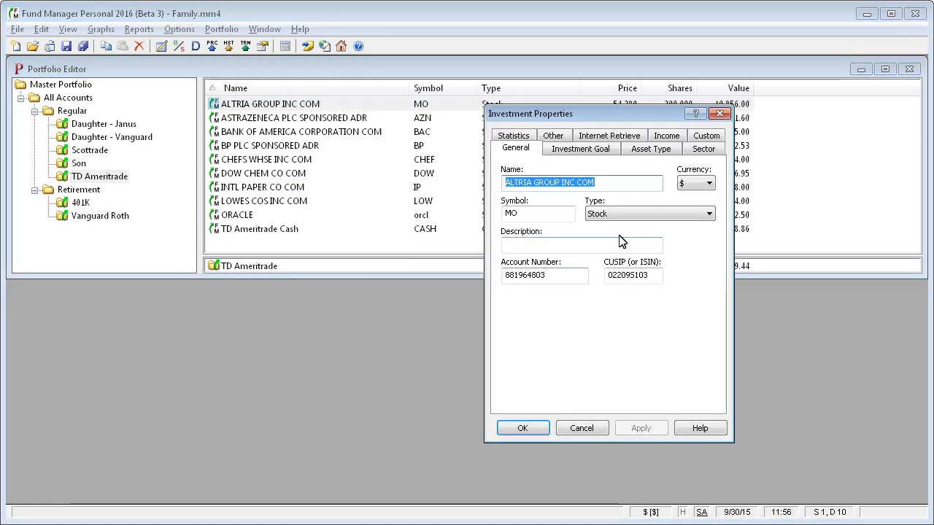
click(595, 153)
click(649, 150)
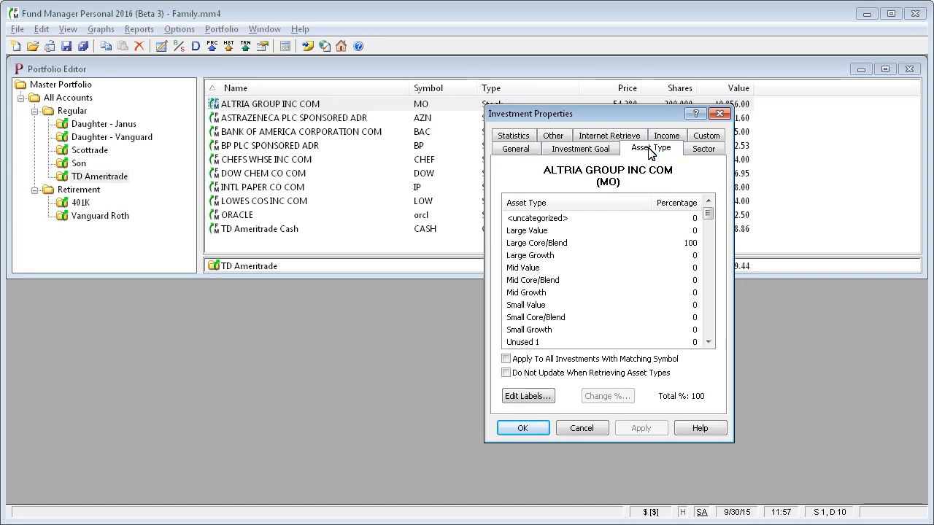
click(706, 152)
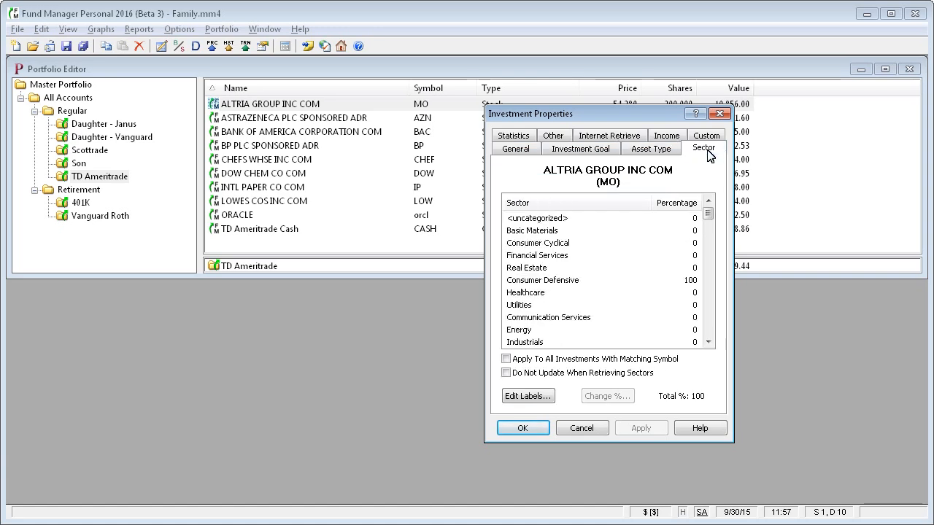
click(658, 151)
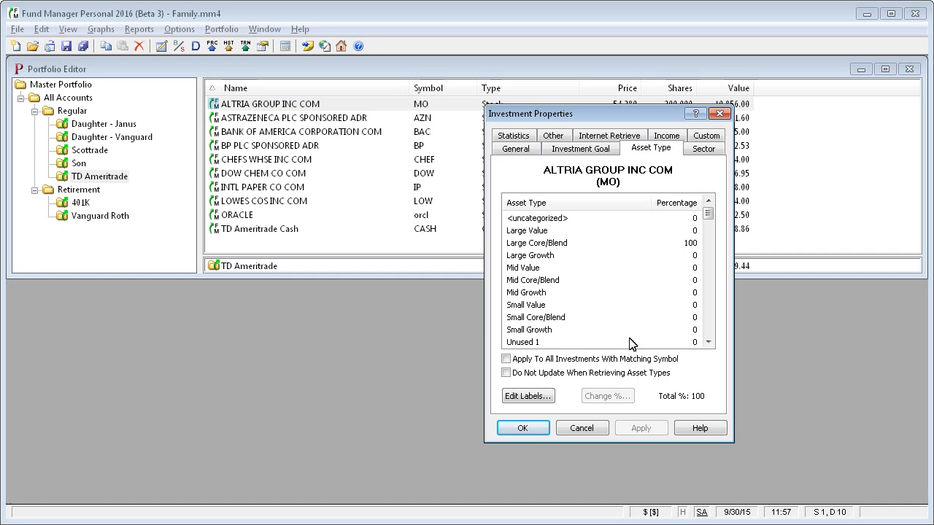
click(537, 343)
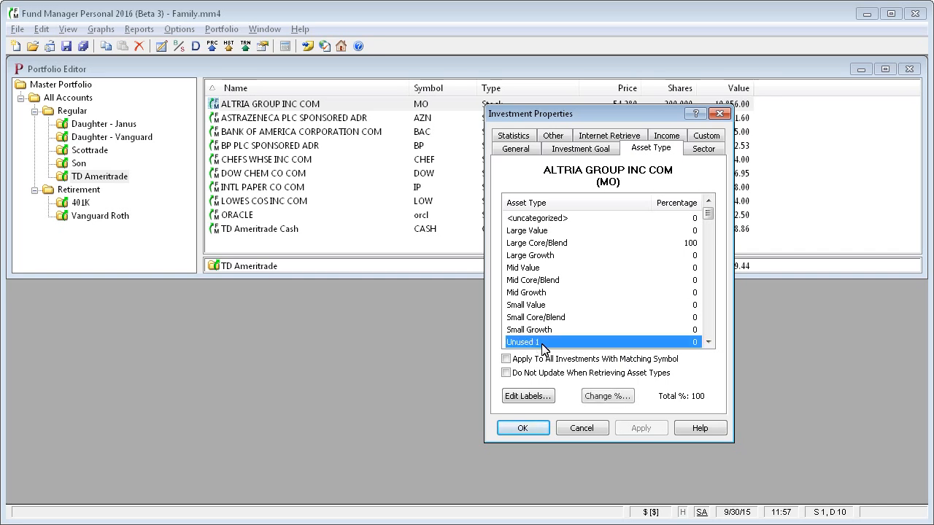
click(607, 396)
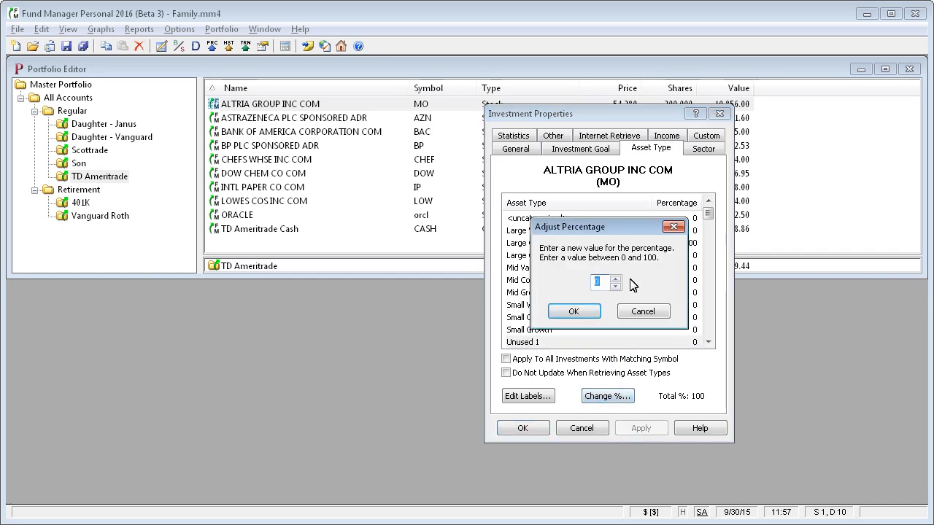
click(647, 313)
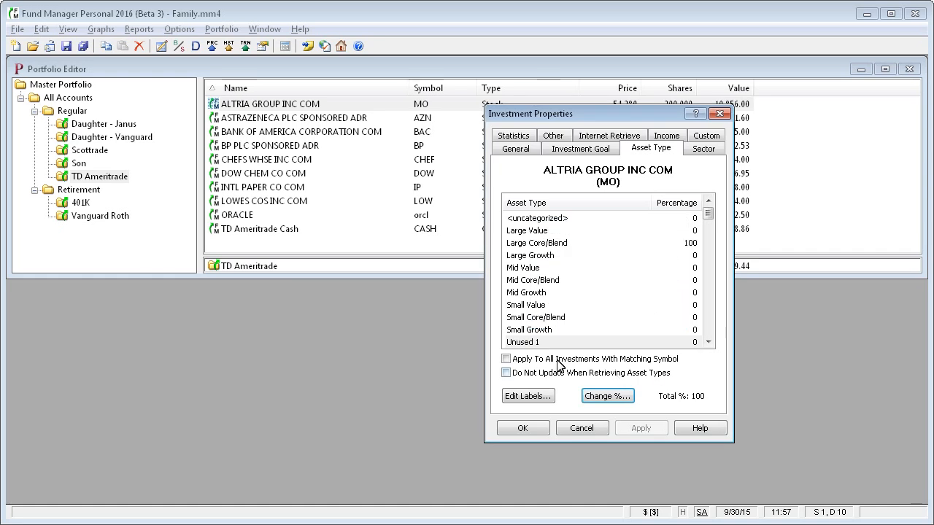
Assign 100% of the investment's asset type to Small Growth, and switch the full allocation to Large Value
double_click(532, 331)
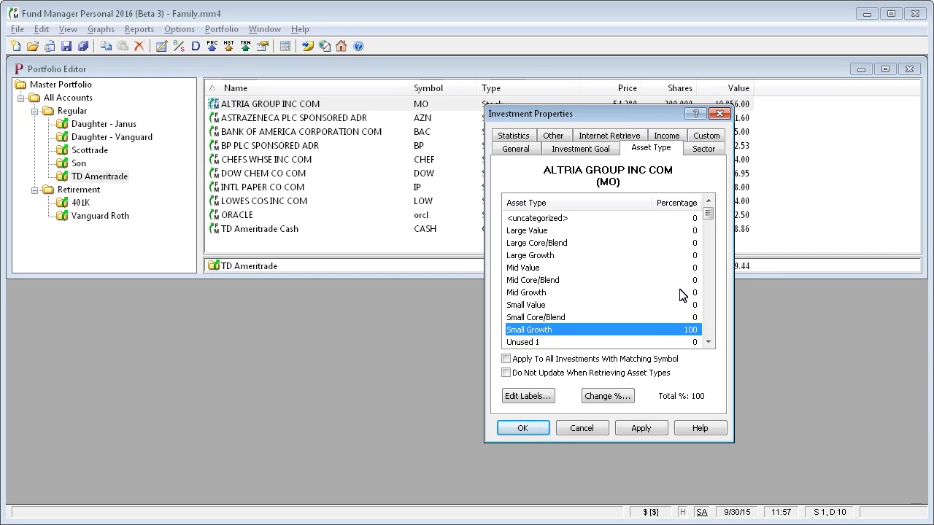
click(697, 231)
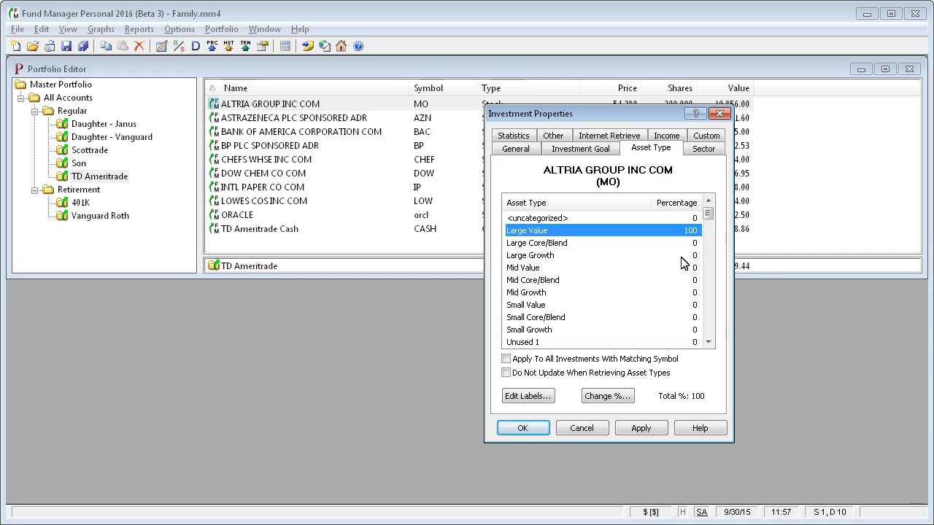
Set the Large Value percentage to 50 and switch the full 100% allocation to Large Core/Blend
click(609, 397)
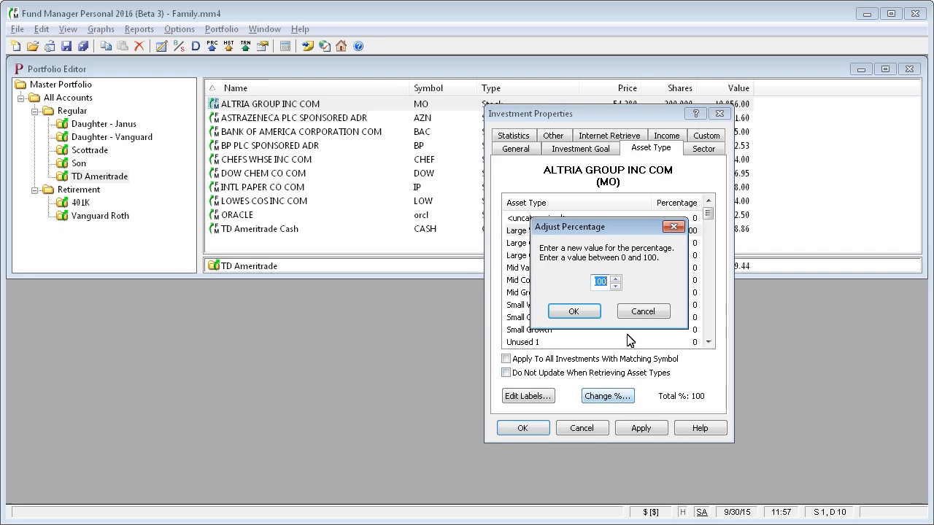
text(50)
click(586, 313)
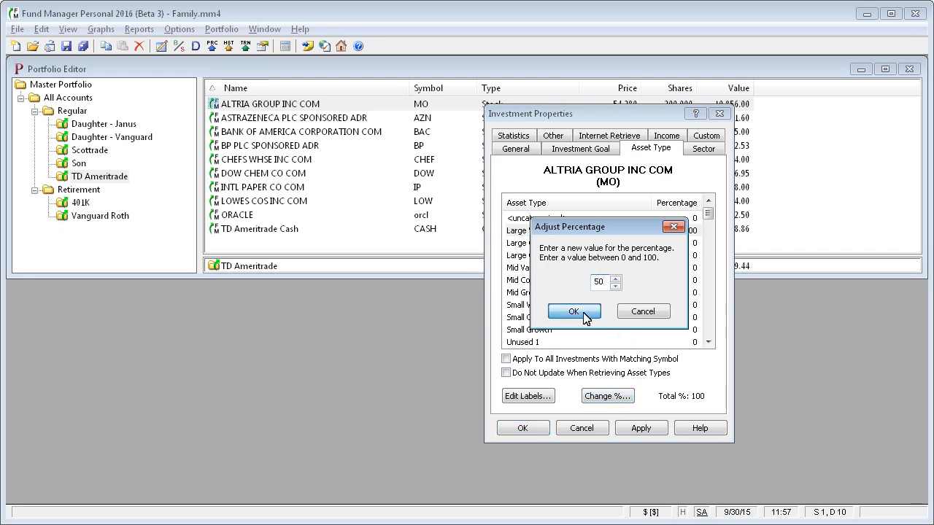
double_click(687, 243)
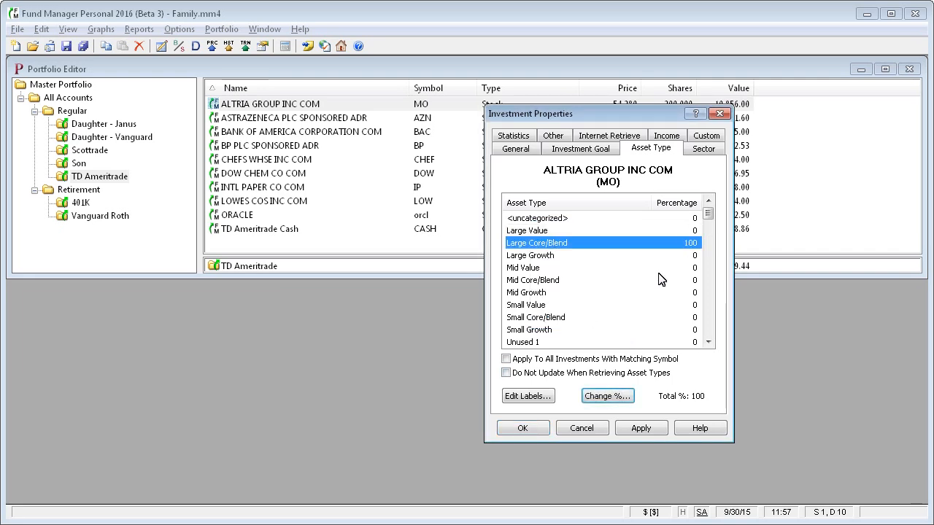
Move the full asset type allocation to Large Value and reduce its percentage to 50
double_click(687, 230)
click(609, 395)
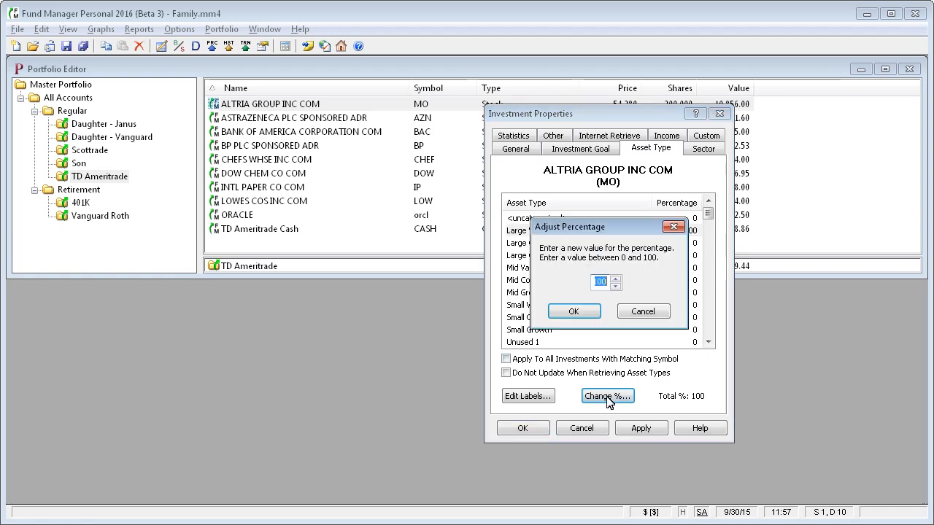
text(50)
click(574, 312)
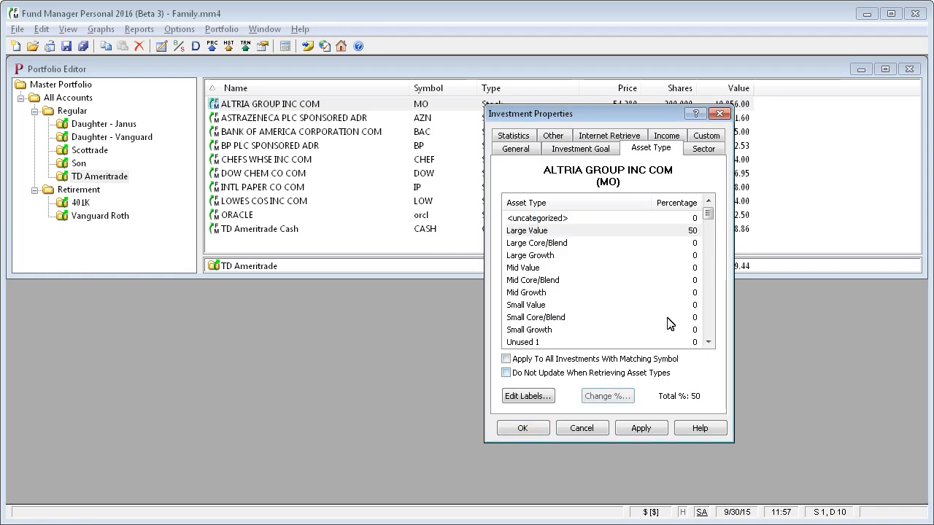
Set the Large Core/Blend asset type percentage to 40
click(685, 244)
click(610, 396)
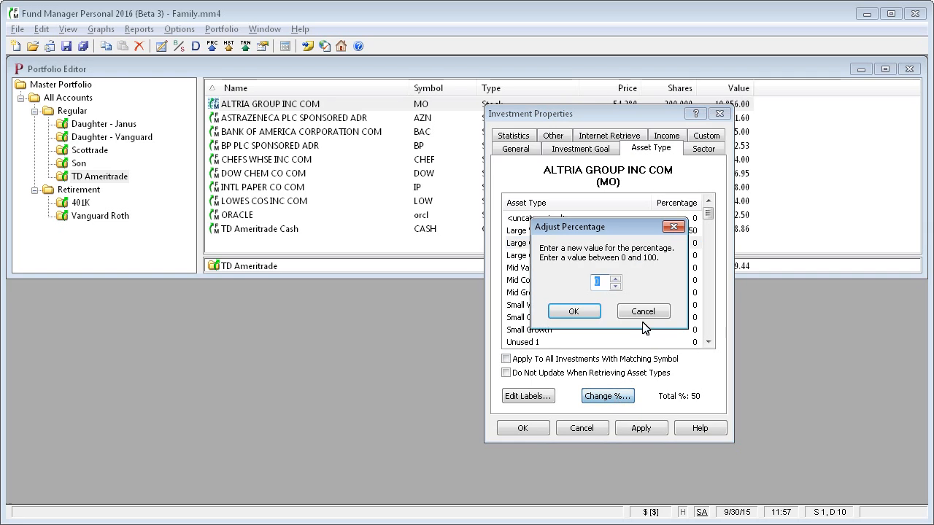
text(40)
click(582, 315)
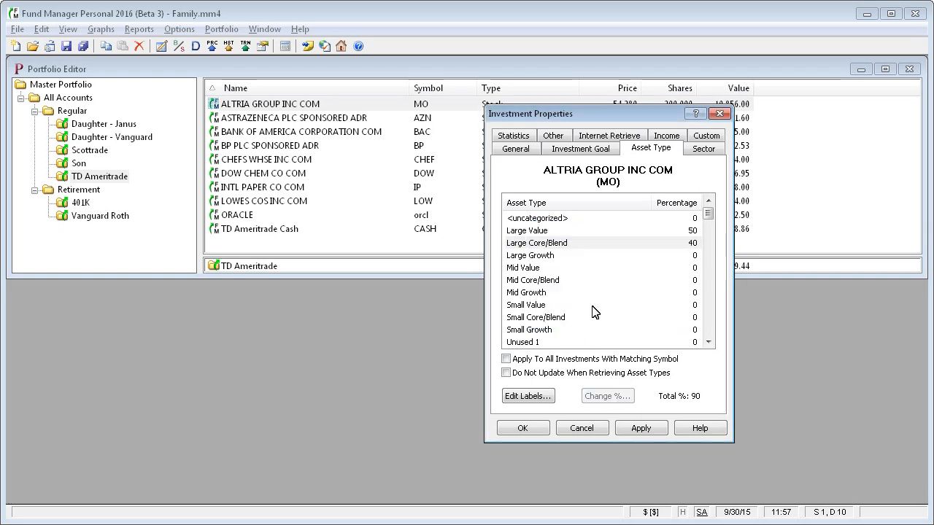
Set the Mid Value asset type percentage to 10
click(693, 258)
click(693, 268)
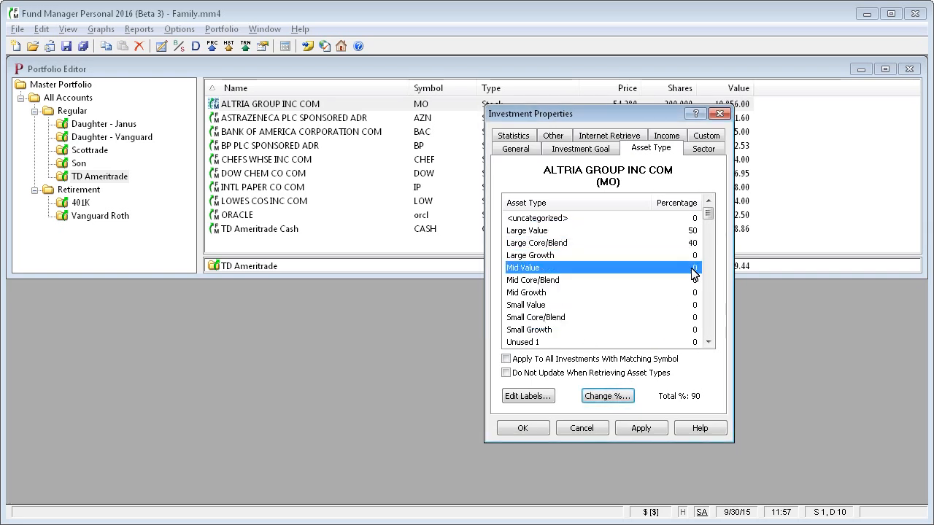
click(609, 396)
text(10)
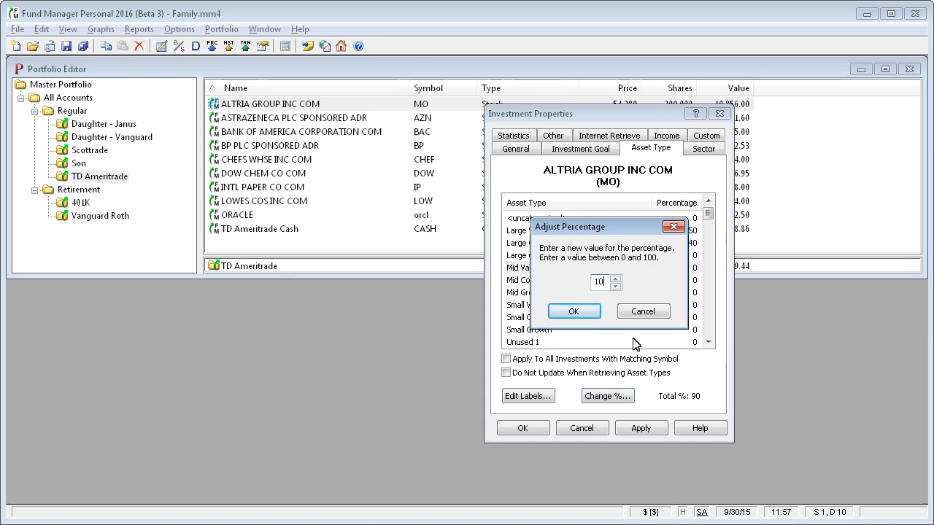
click(588, 314)
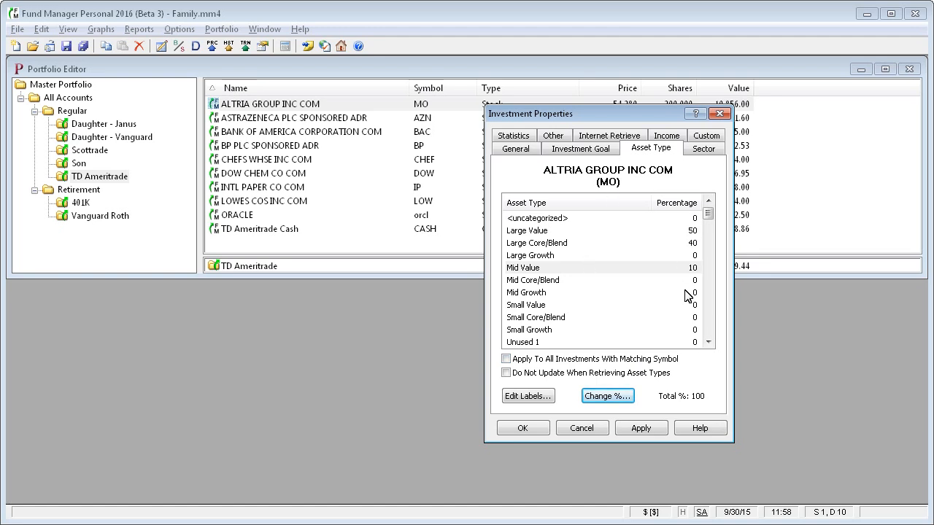
Try the options to apply to all investments with matching symbol and not update when retrieving asset types, leaving both off
click(506, 359)
click(566, 373)
click(560, 374)
click(560, 360)
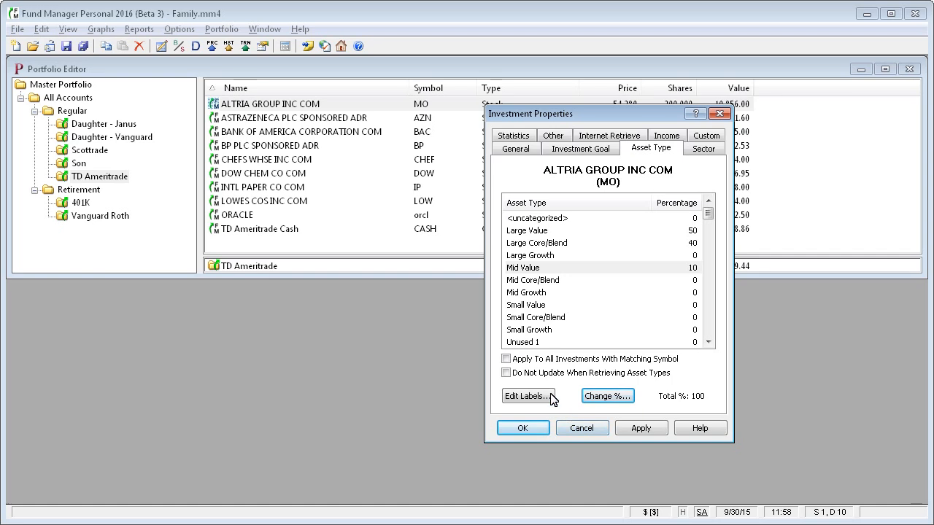
View the category labels without editing them, and close the Altria properties without saving
click(524, 398)
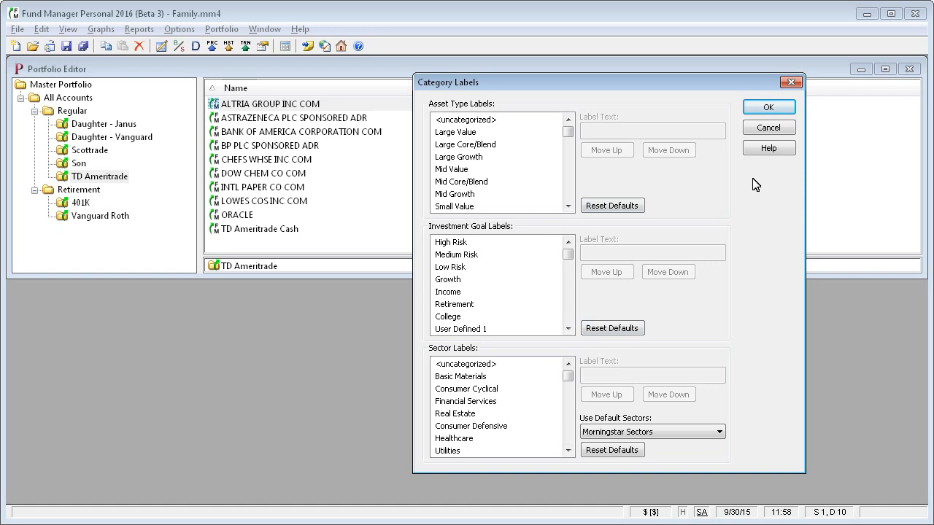
click(770, 130)
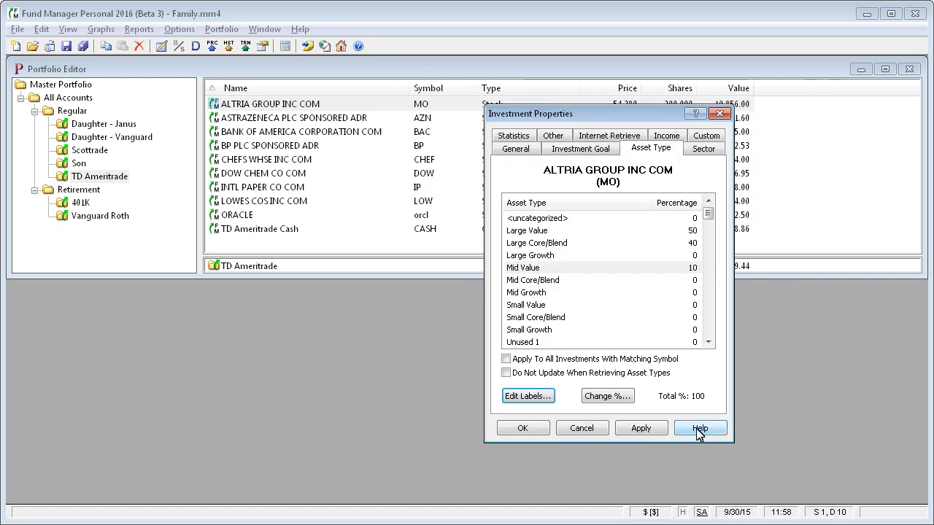
click(590, 430)
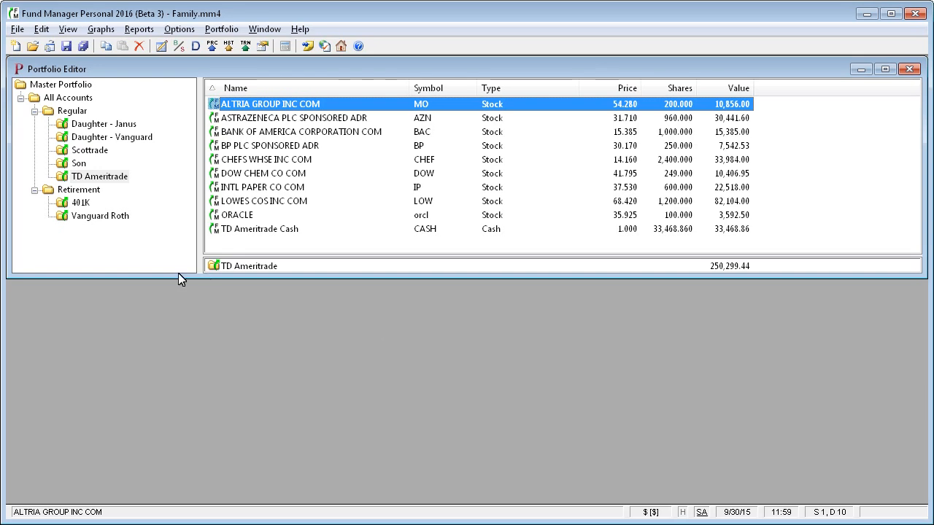
Open the asset type retrieval for the Master Portfolio and reset all its investments to <uncategorized>
click(41, 29)
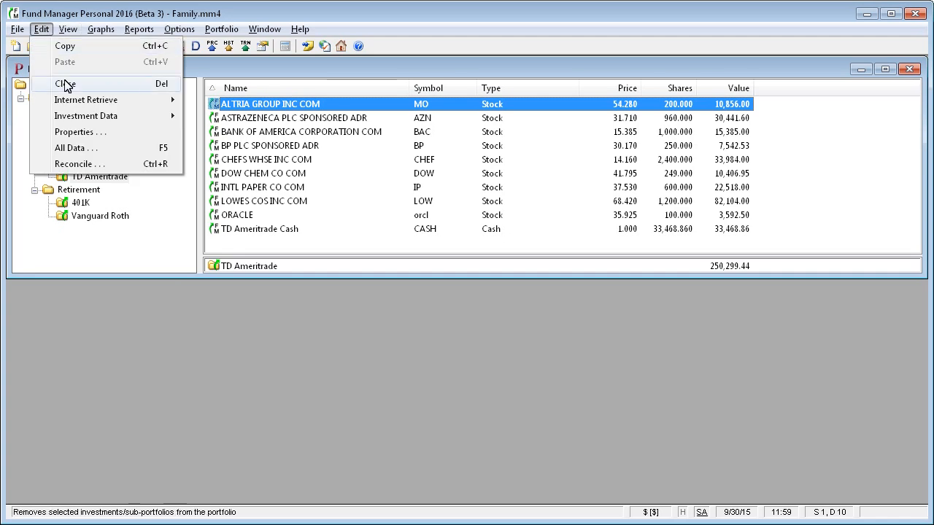
mouse_move(87, 100)
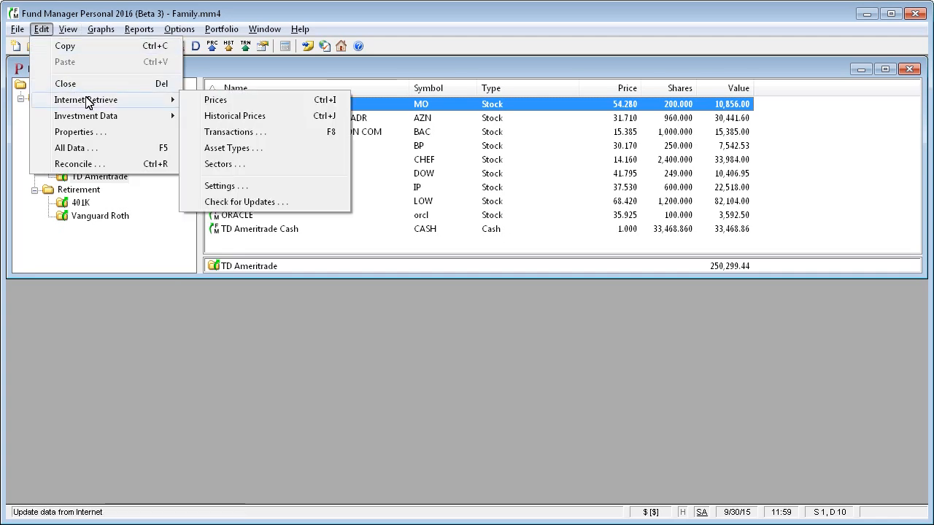
click(278, 151)
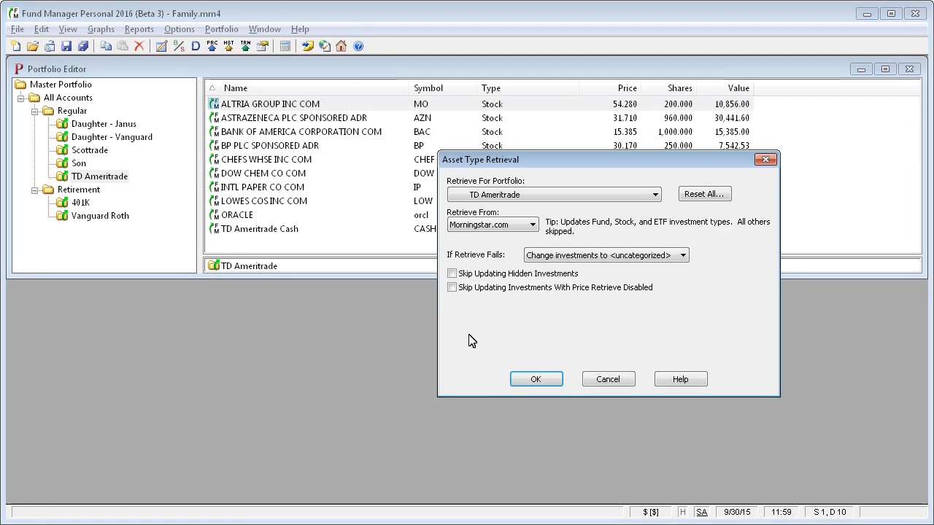
click(655, 196)
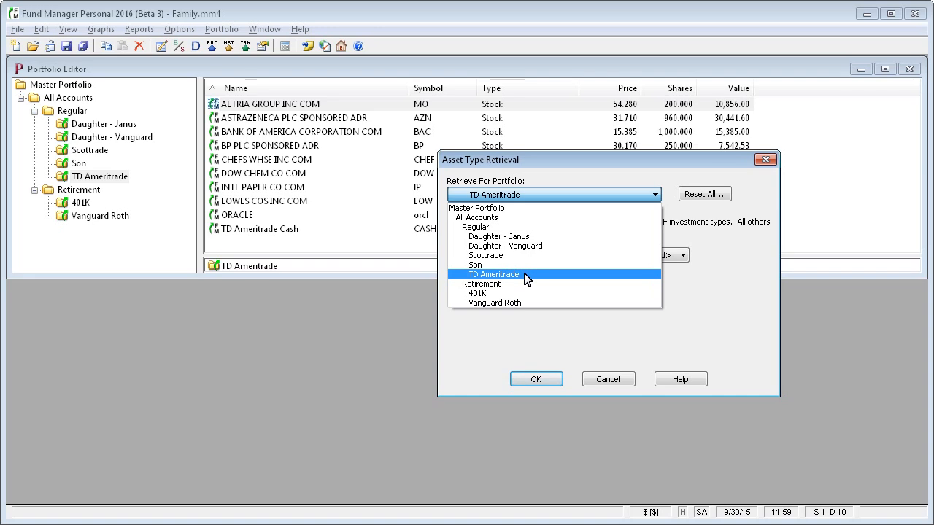
click(501, 209)
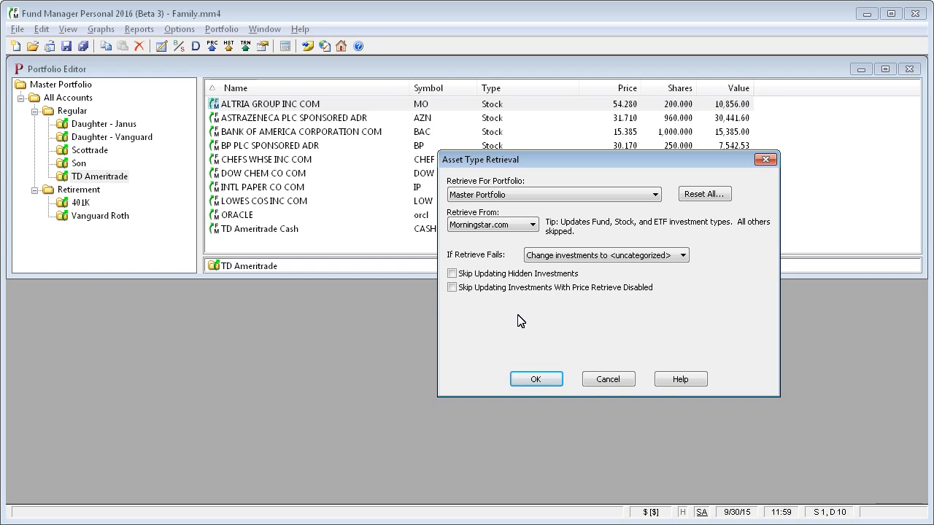
click(704, 194)
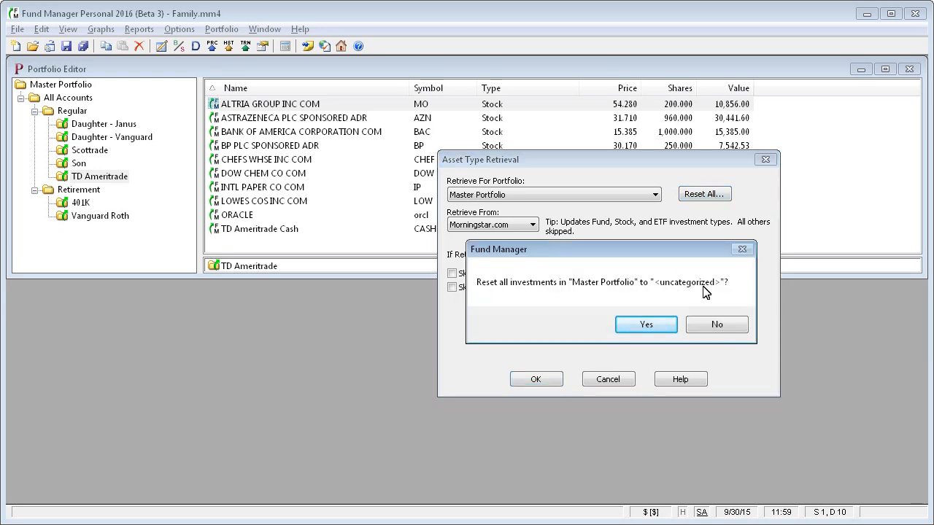
click(648, 328)
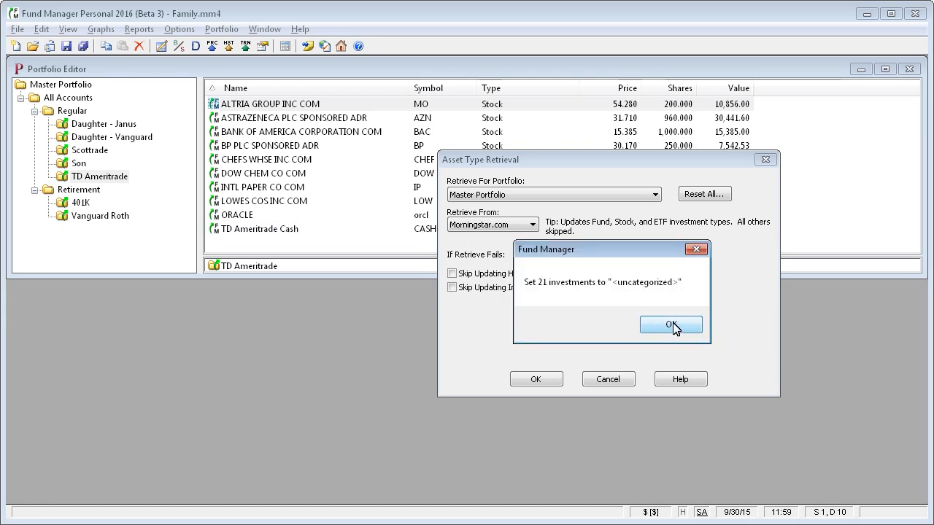
click(672, 326)
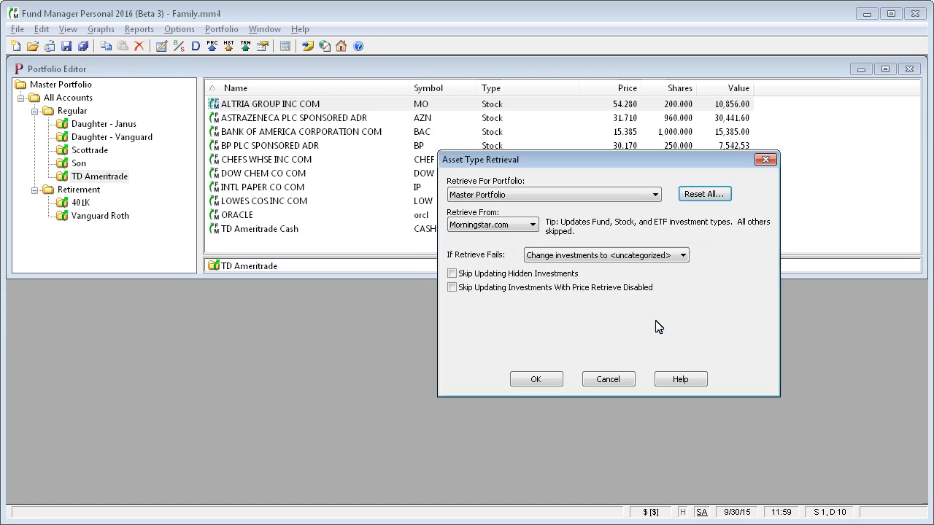
Switch the asset type retrieval source to Yahoo and back to Morningstar.com
click(532, 227)
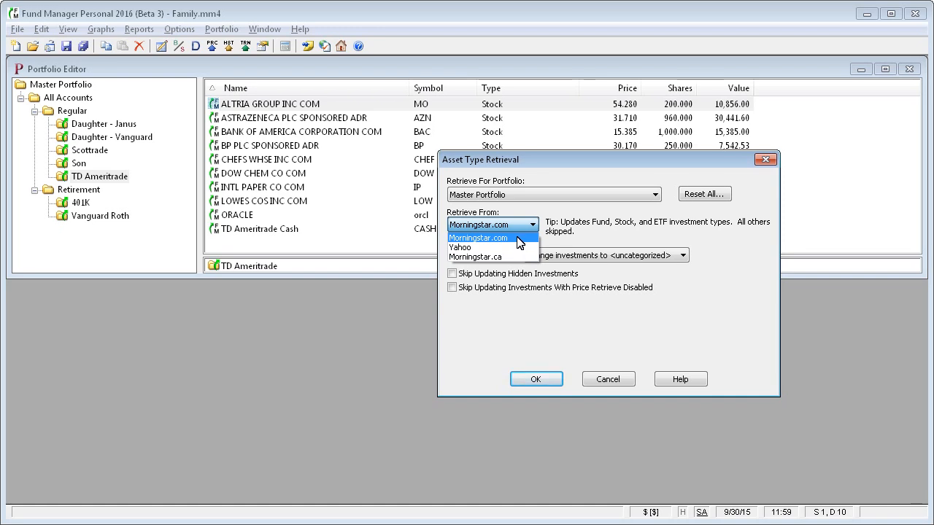
click(520, 249)
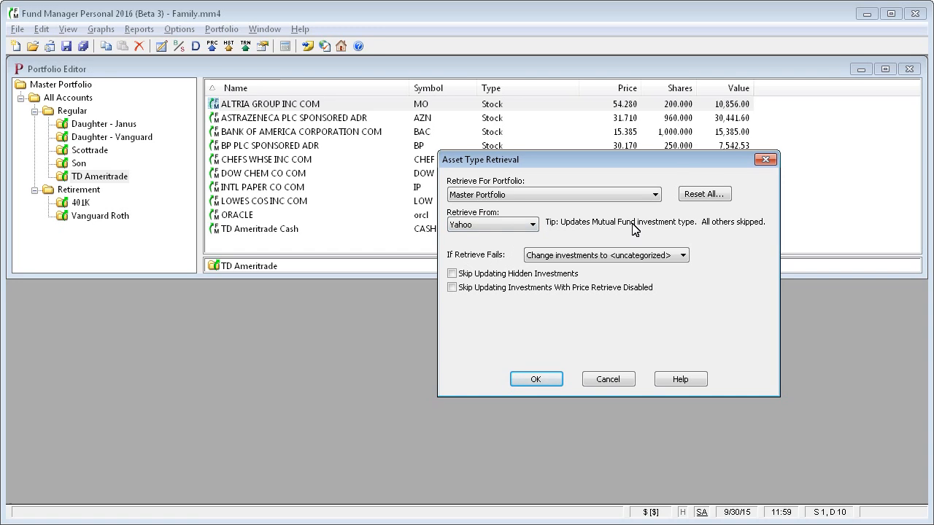
click(531, 226)
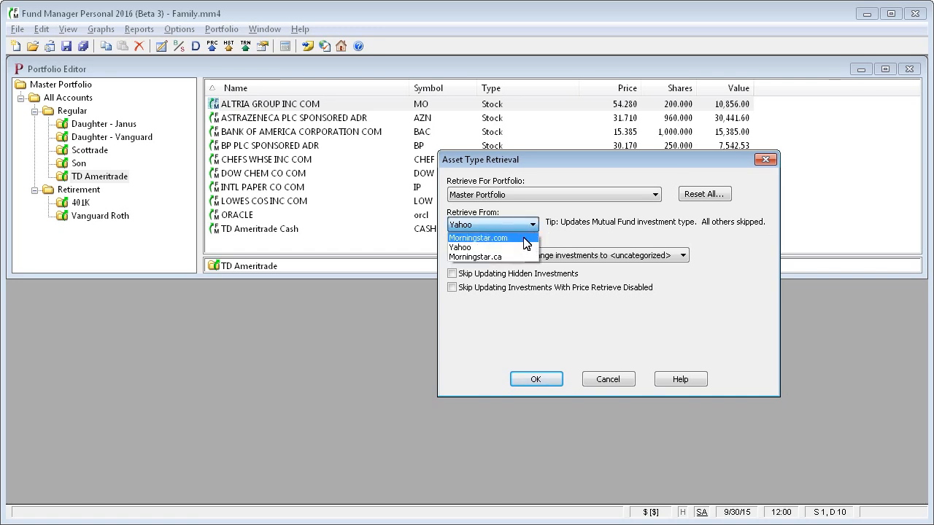
click(525, 238)
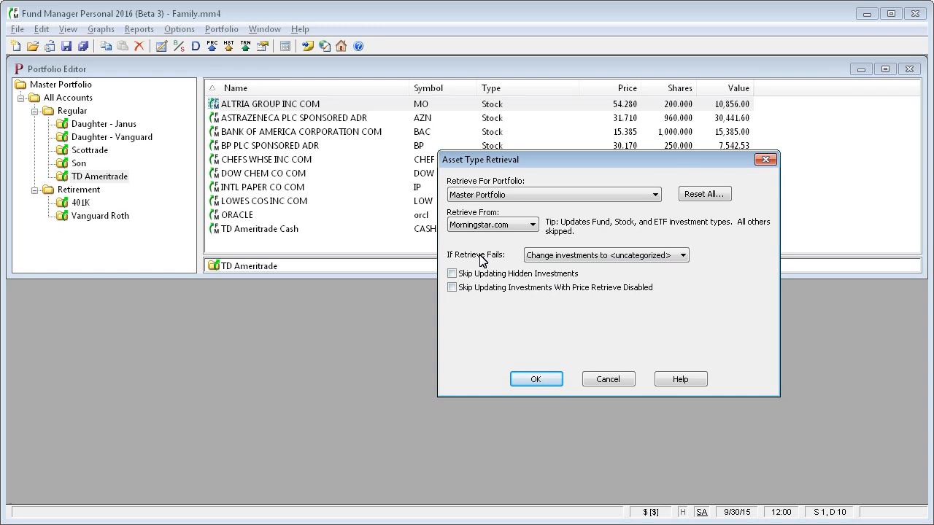
Retrieve the asset types with failed retrievals changing investments to <uncategorized>, and decline viewing the log file
click(683, 257)
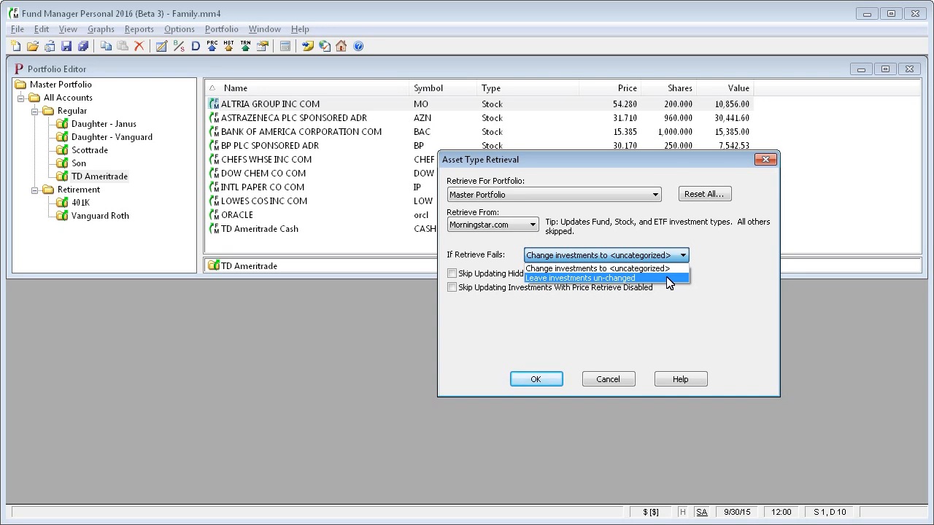
click(669, 269)
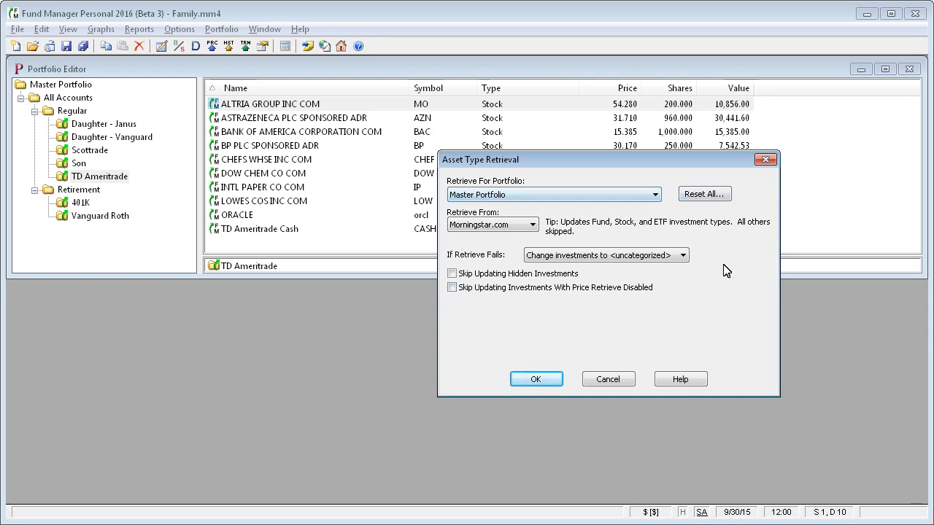
click(545, 380)
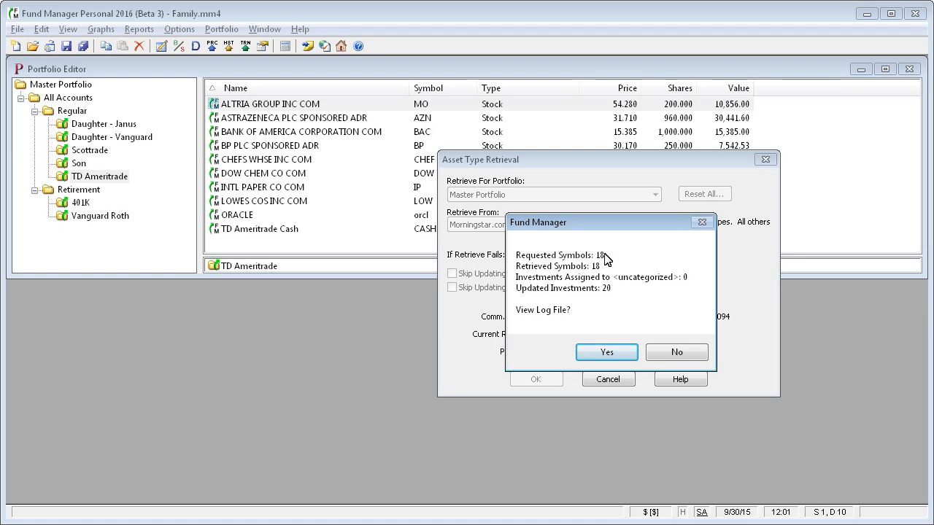
drag(597, 219, 607, 237)
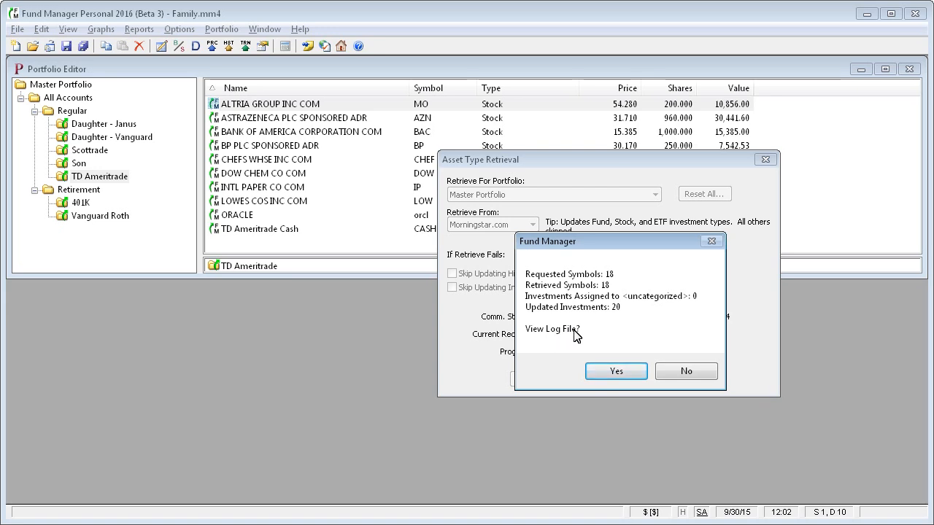
click(690, 372)
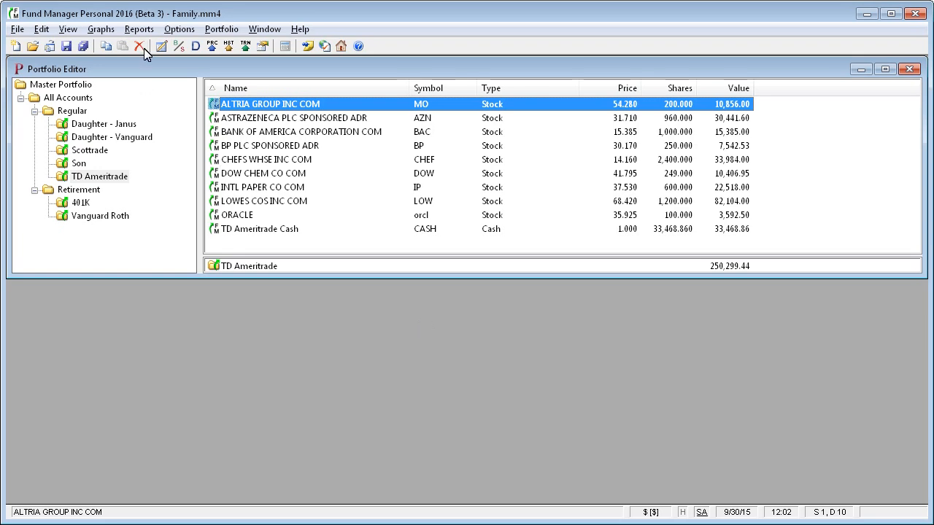
Open the settings for a Portfolio Performance report and enable subtotals by Sub-Portfolio
click(139, 30)
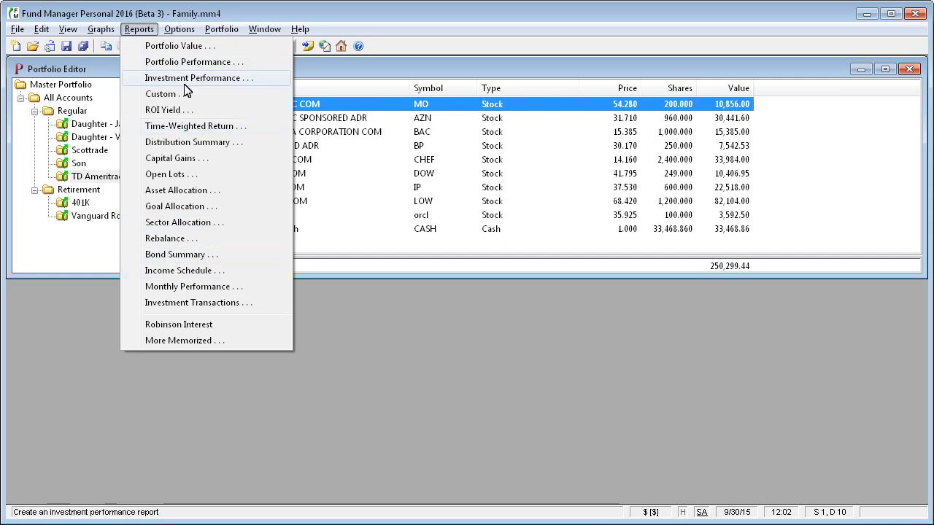
click(218, 62)
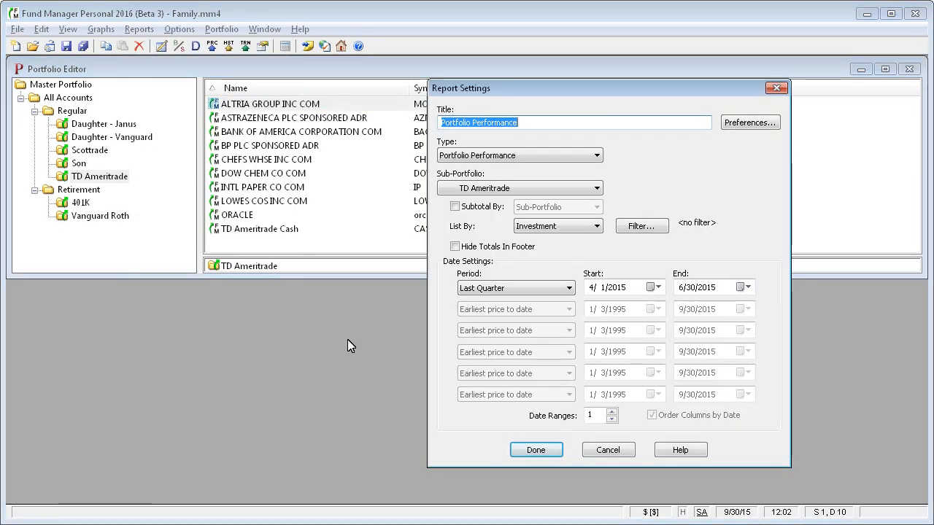
click(455, 207)
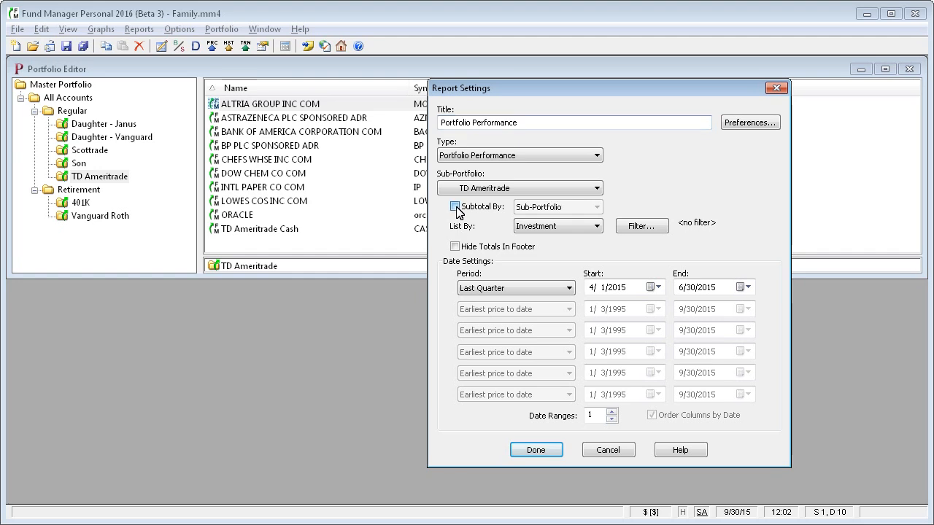
click(595, 208)
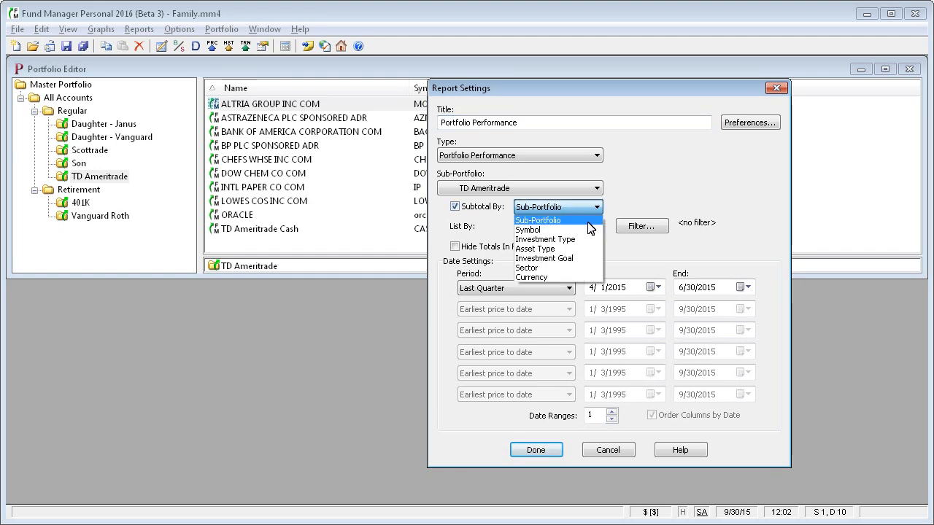
click(588, 240)
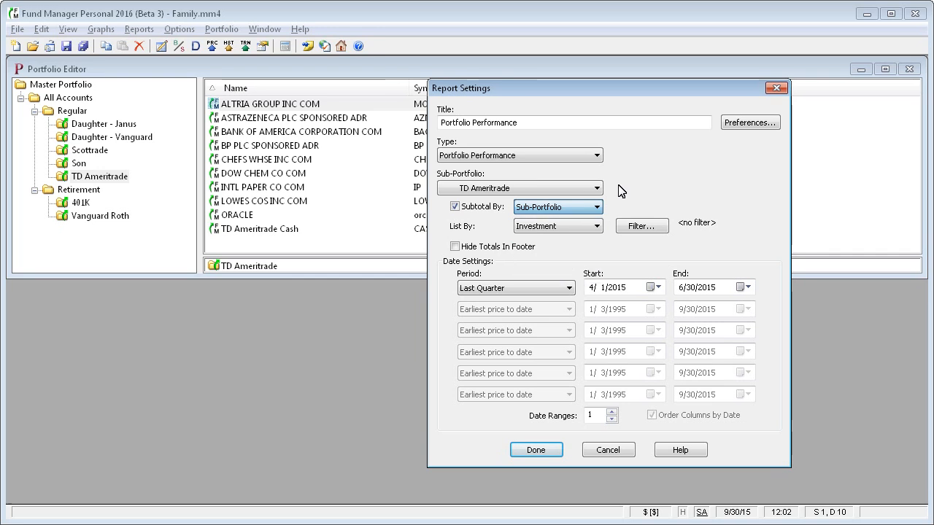
Set the report's sub-portfolio to Master Portfolio and its subtotals to Asset Type
click(595, 189)
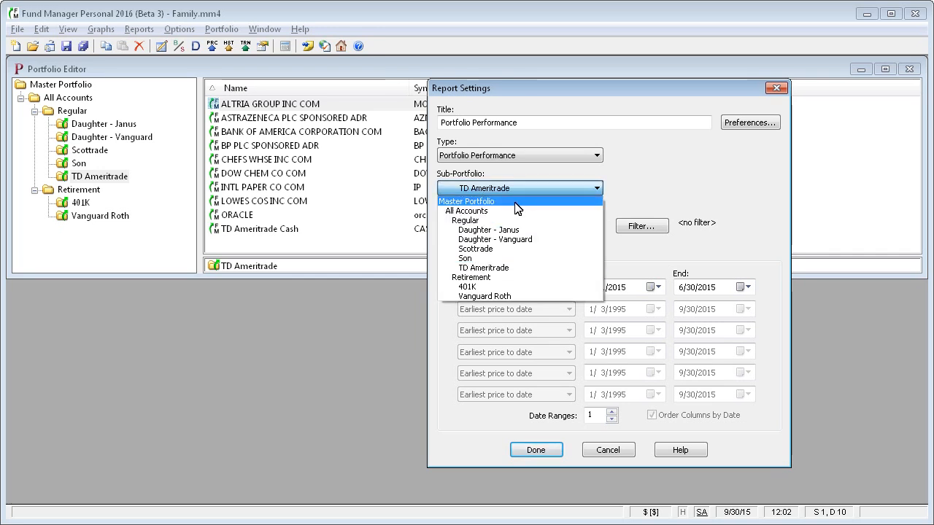
click(516, 207)
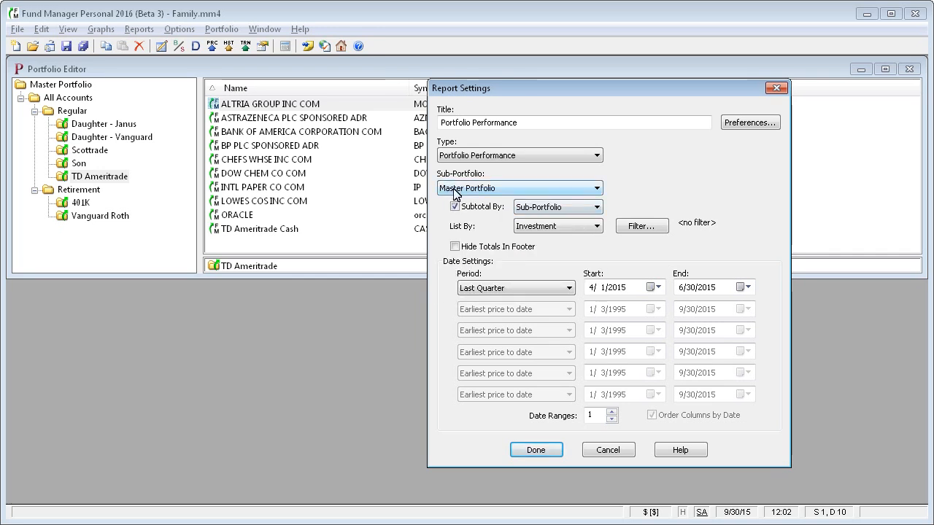
click(597, 207)
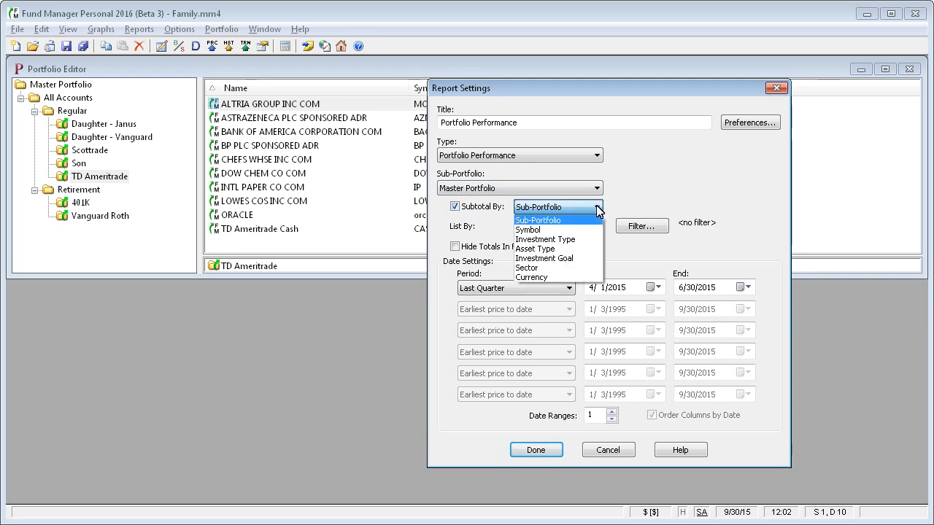
click(562, 248)
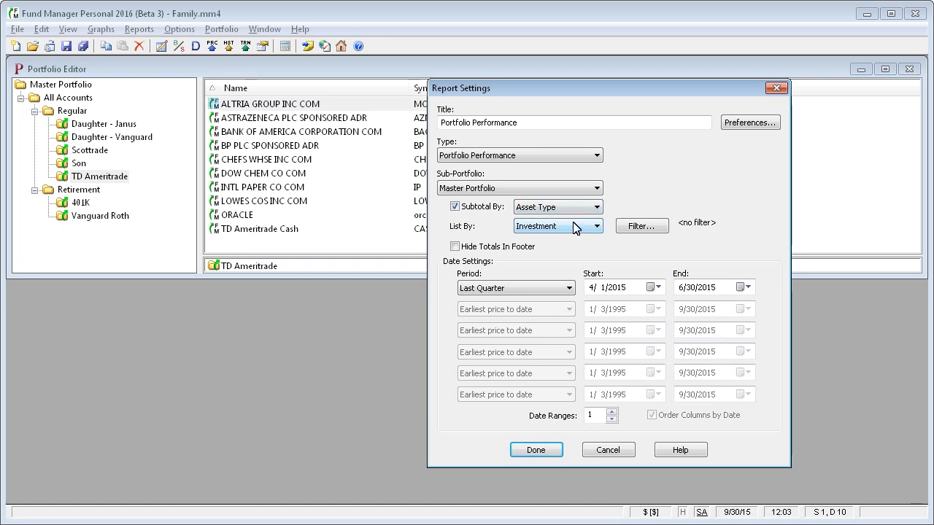
Turn off the report's subtotals and set its sub-portfolio to TD Ameritrade
click(484, 208)
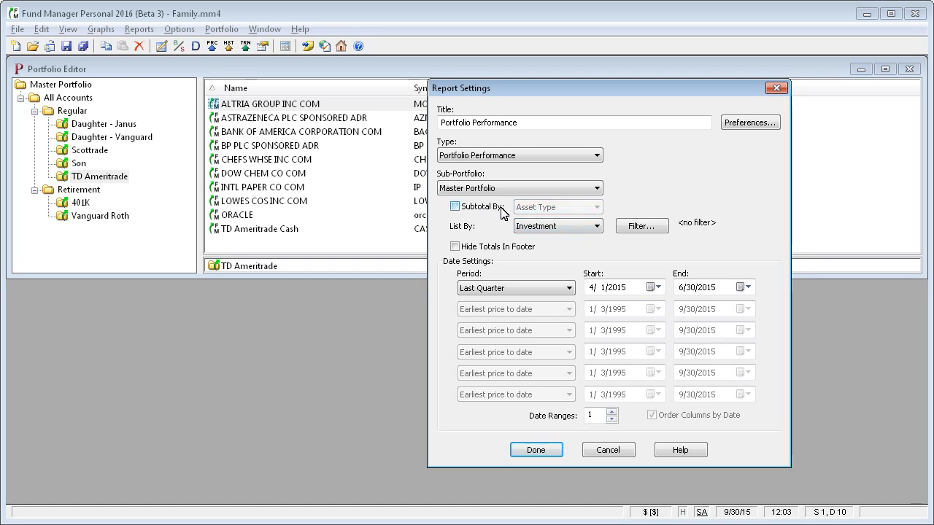
click(510, 188)
click(484, 268)
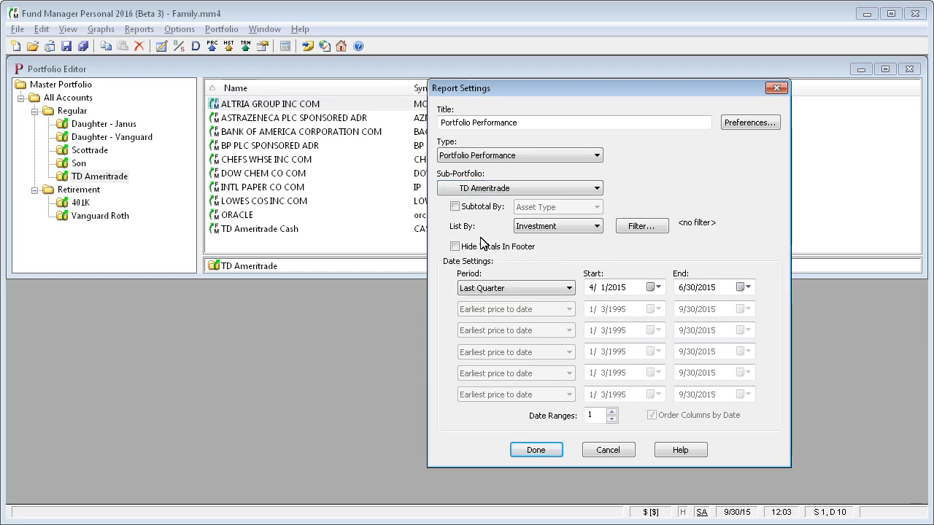
List the Portfolio Performance report by Asset Type and generate it
click(576, 227)
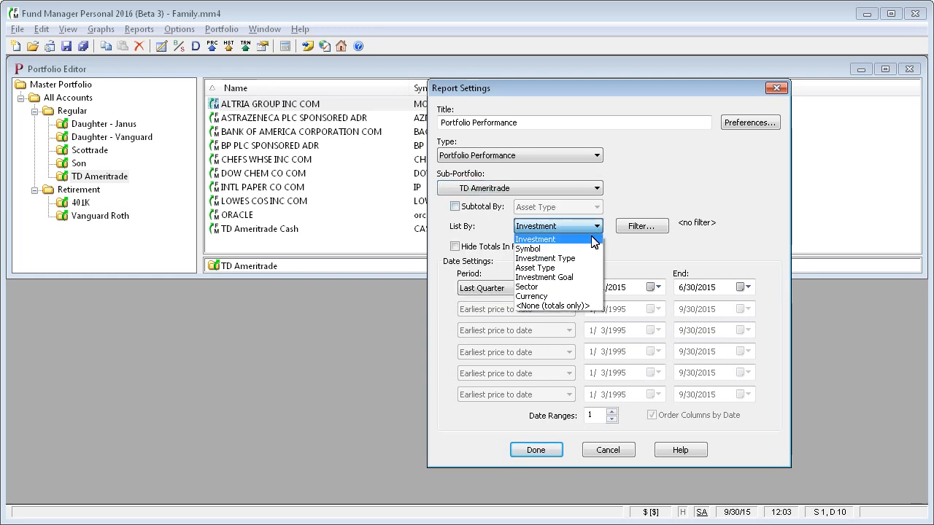
click(557, 269)
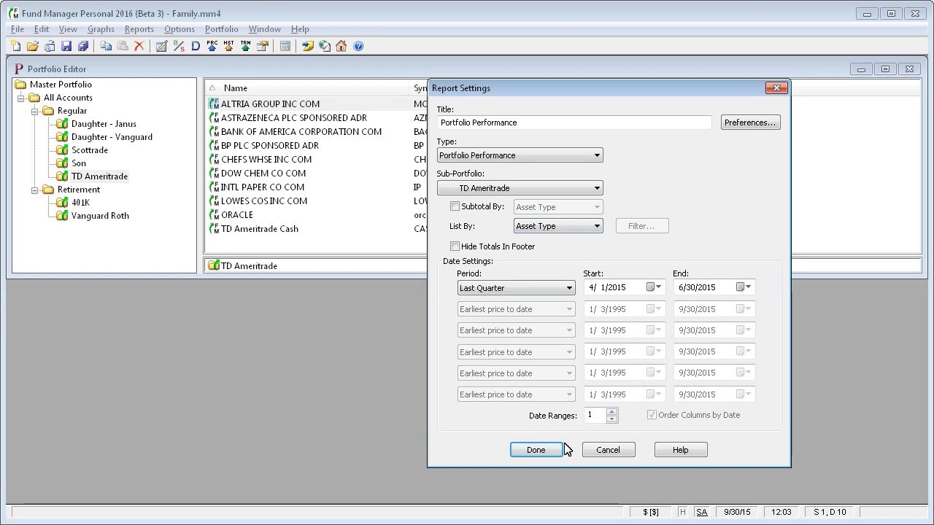
click(536, 451)
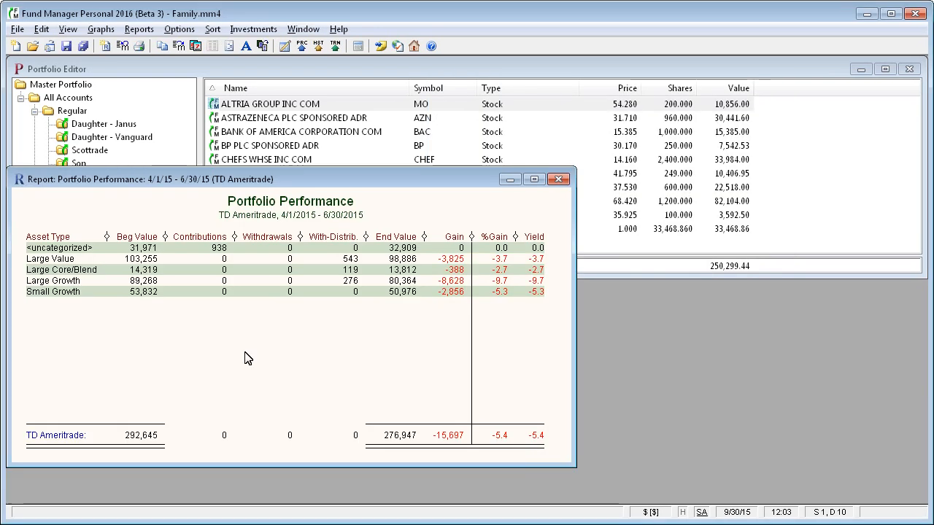
Drill down into the report's <uncategorized> asset type and inspect the resulting report's filter settings without changing them
click(89, 248)
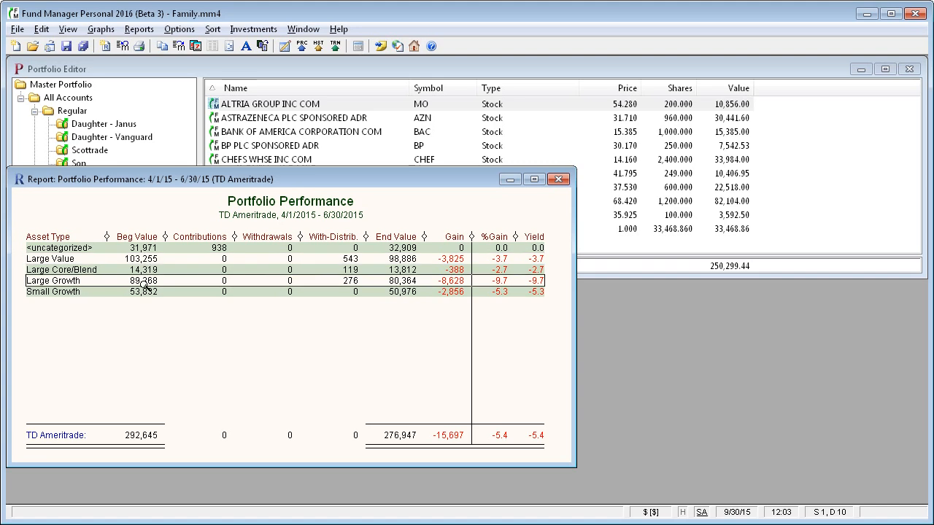
double_click(149, 248)
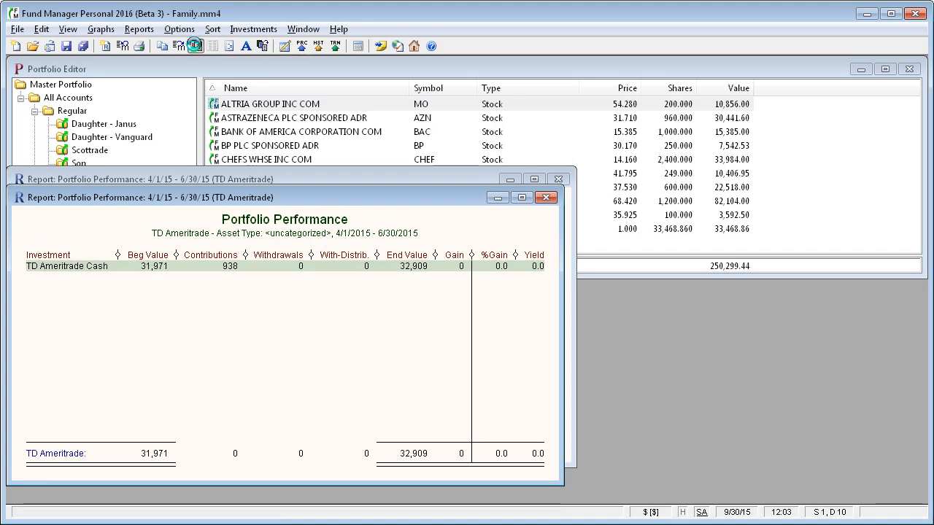
click(196, 46)
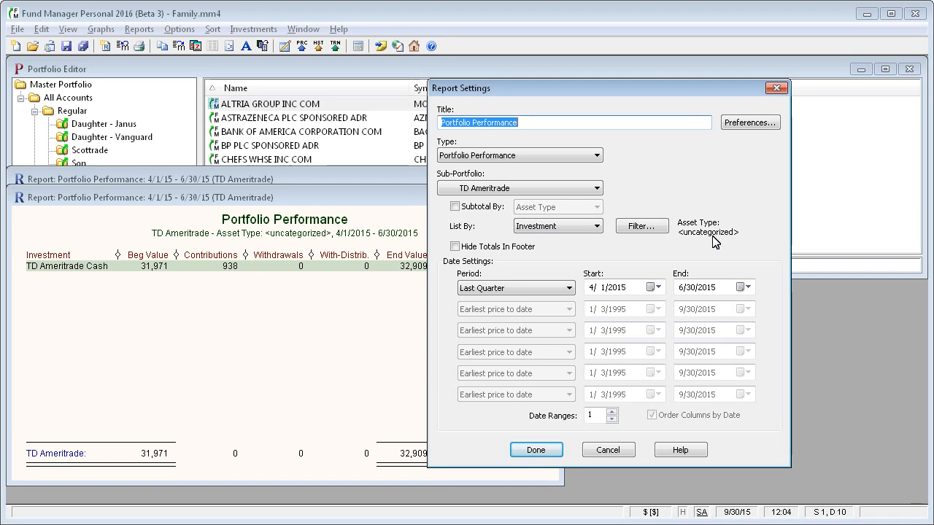
click(608, 450)
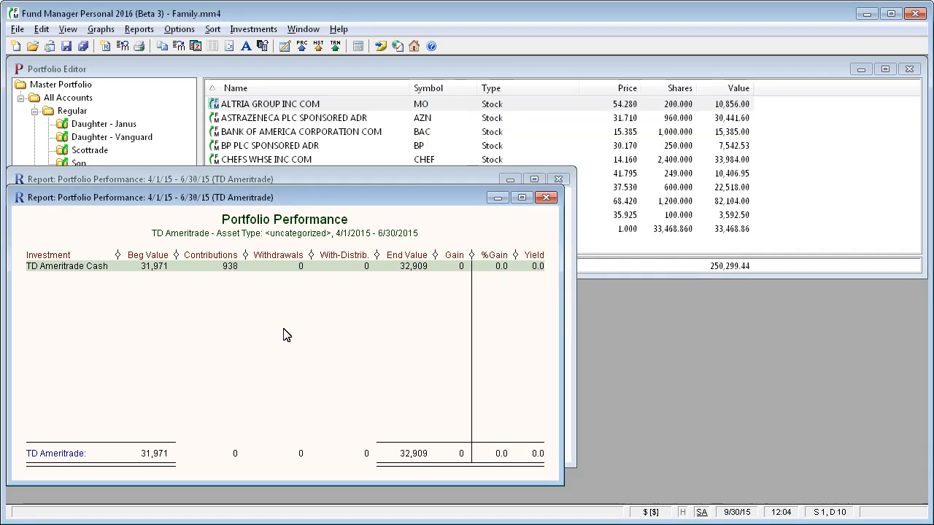
Open the asset type properties of the TD Ameritrade Cash investment from the drill-down report
click(150, 267)
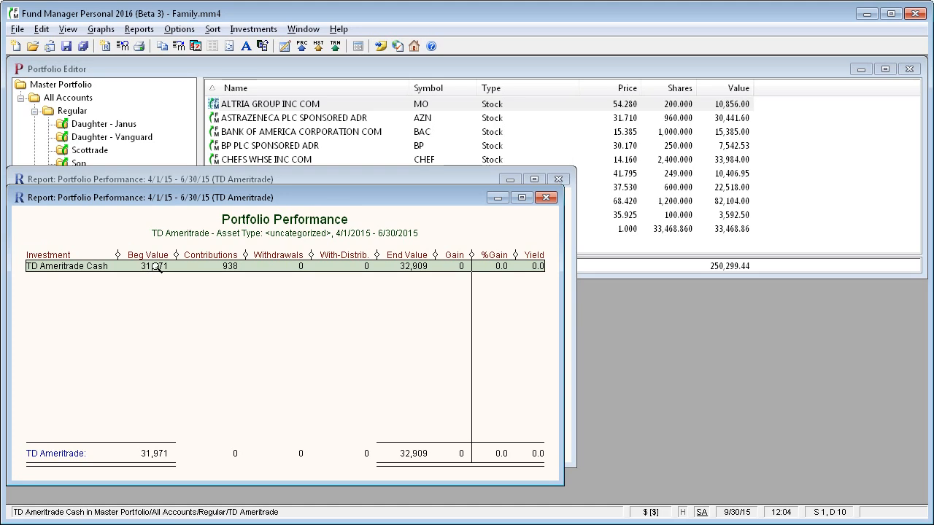
right_click(156, 268)
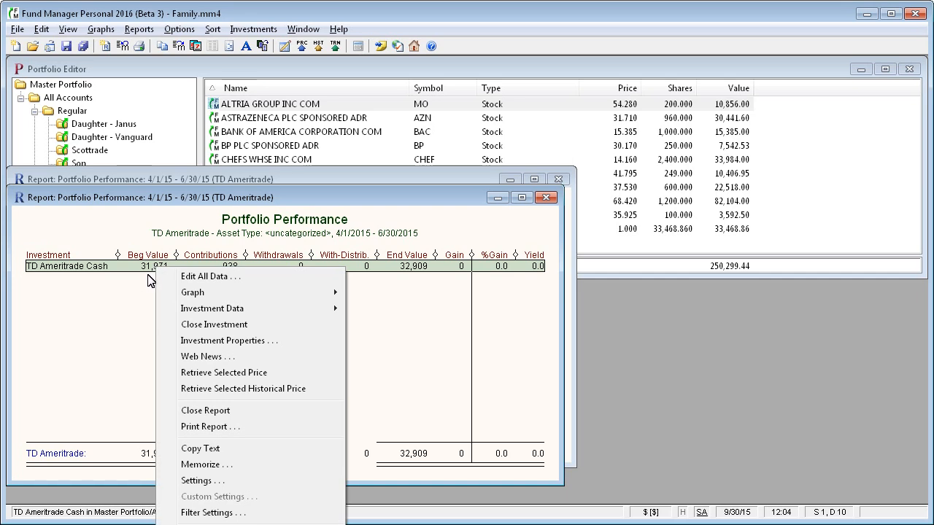
click(209, 347)
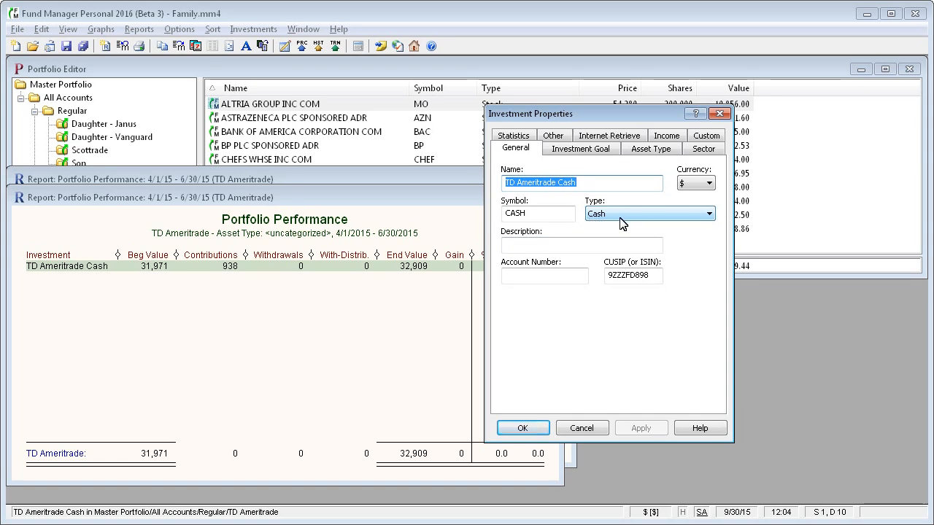
click(653, 150)
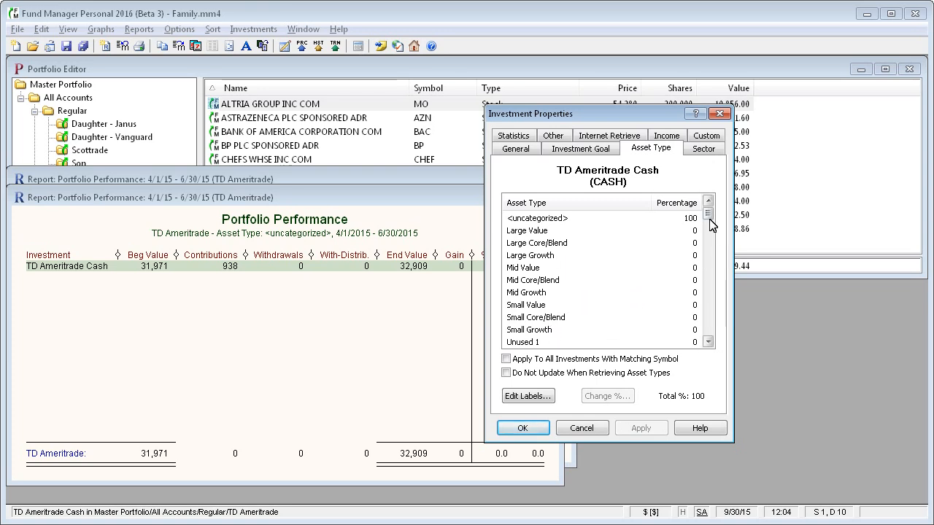
Rename the unused asset type label "Unused 1" as "Cash"
drag(709, 215, 702, 334)
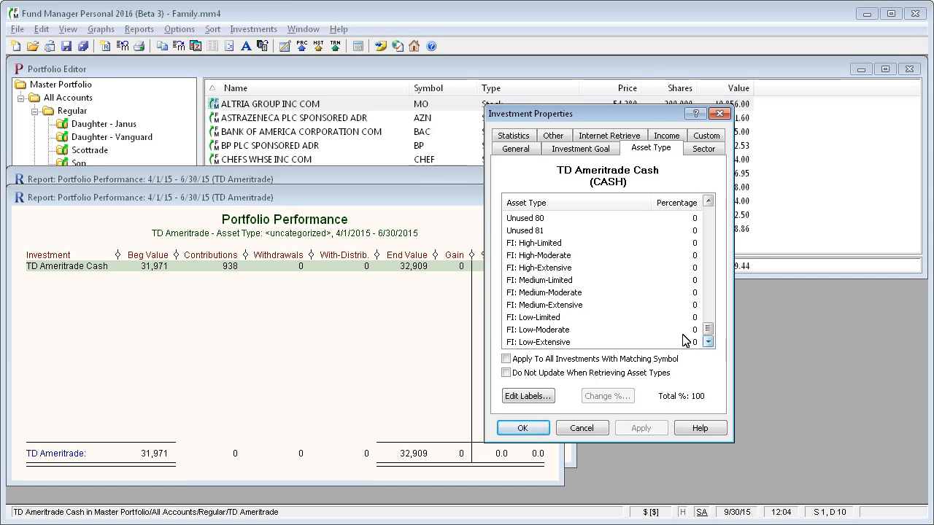
click(558, 319)
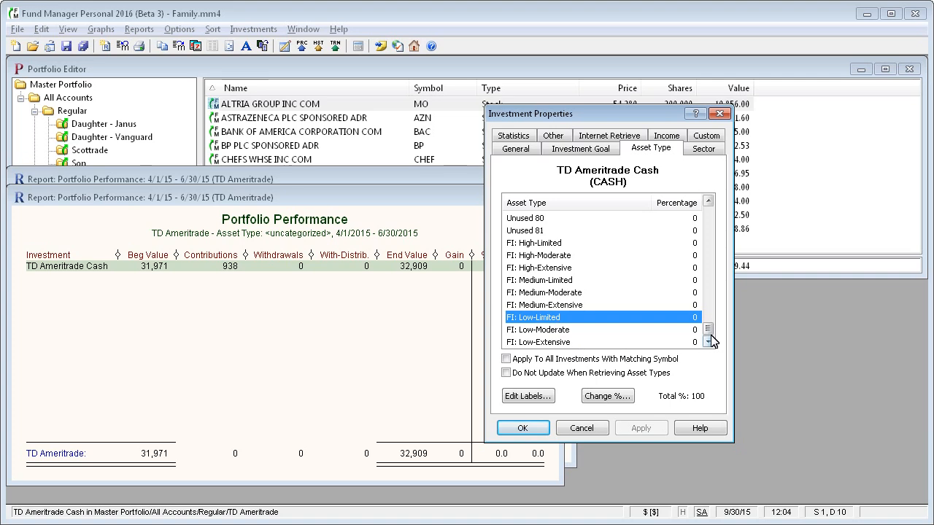
drag(708, 334, 721, 227)
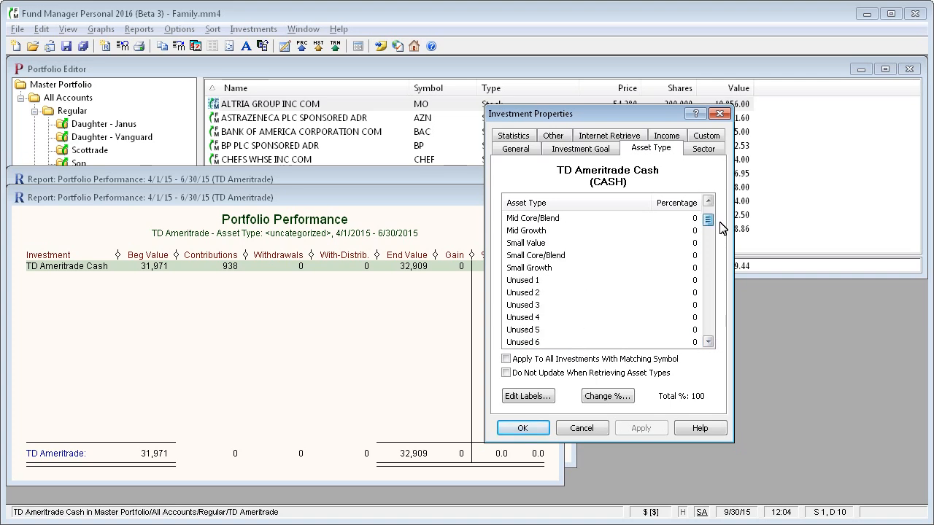
click(531, 282)
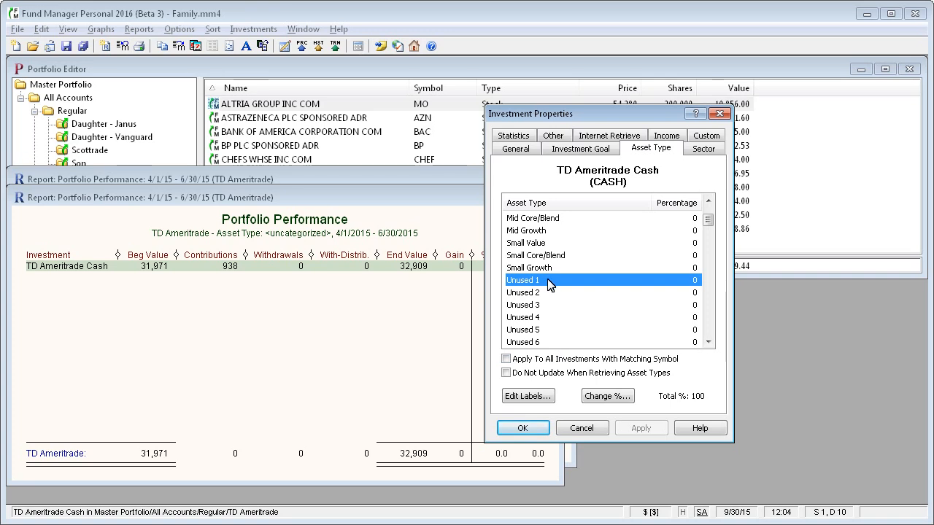
click(537, 397)
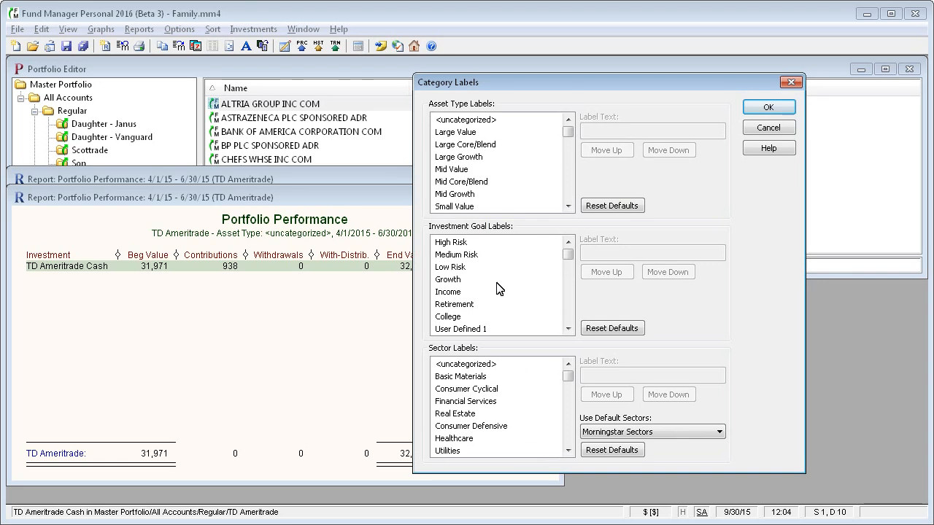
click(568, 206)
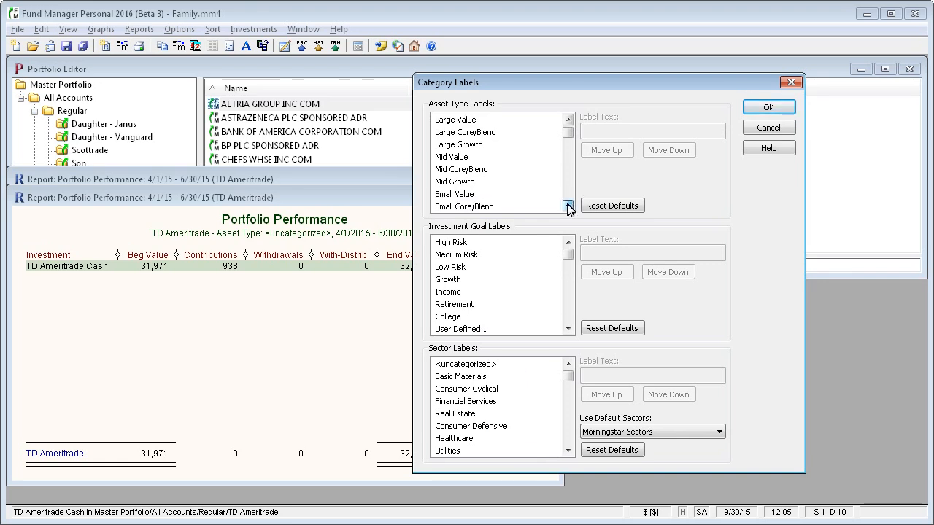
click(569, 206)
click(451, 157)
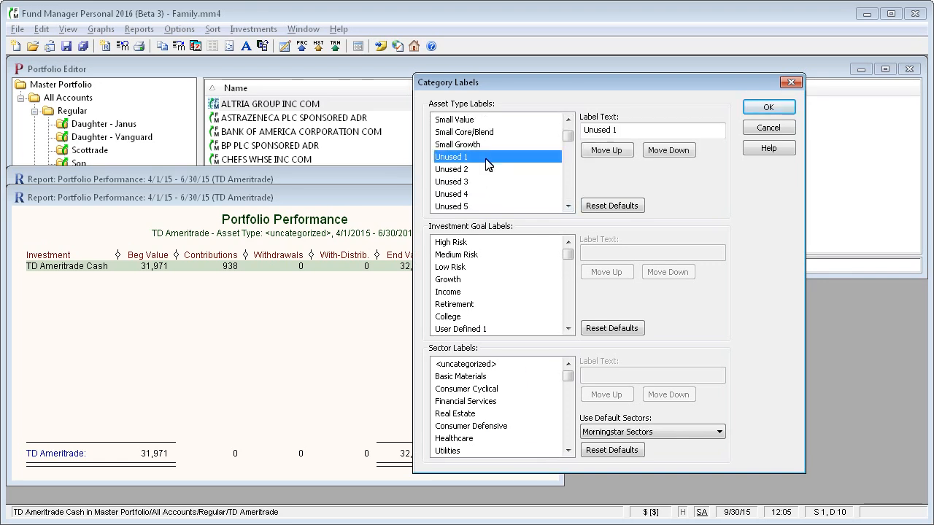
click(642, 130)
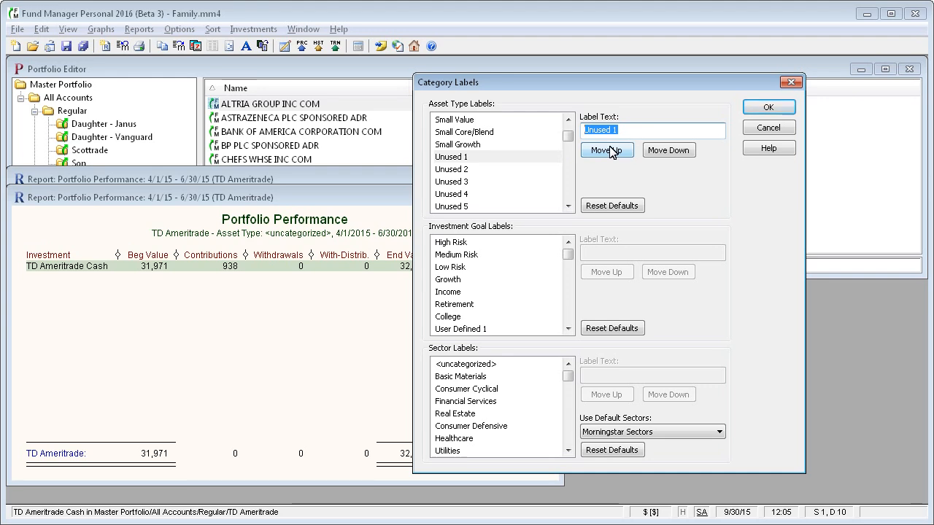
text(Cash)
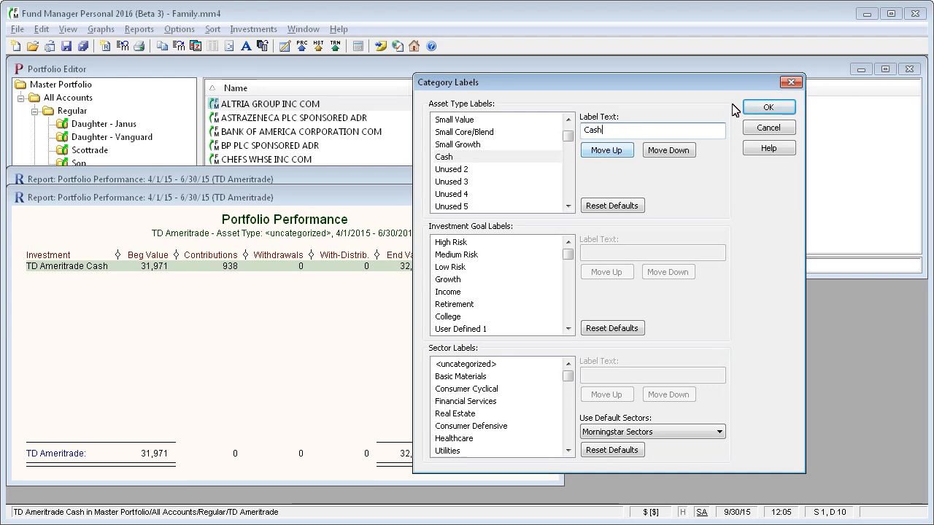
click(773, 108)
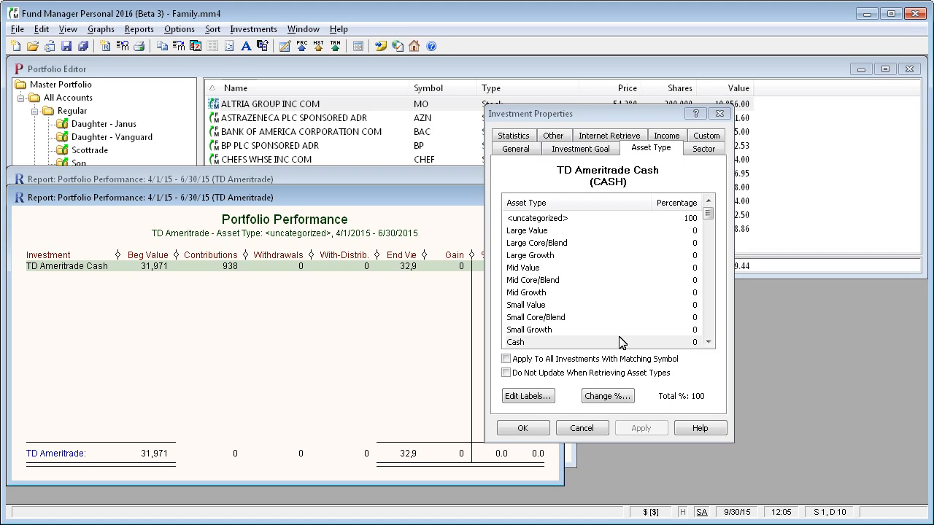
Assign TD Ameritrade Cash 100% to Cash for all matching symbols, block updates when retrieving asset types, and close the drill-down report
click(566, 345)
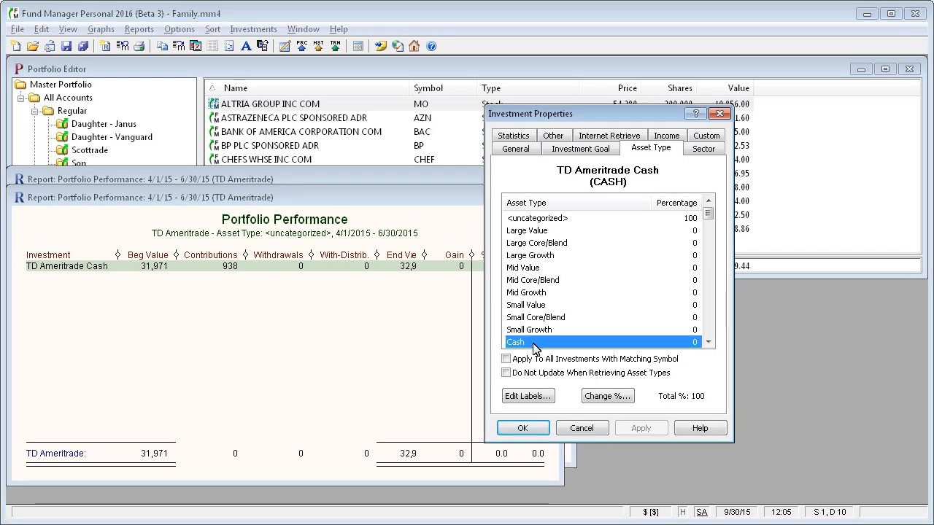
double_click(680, 341)
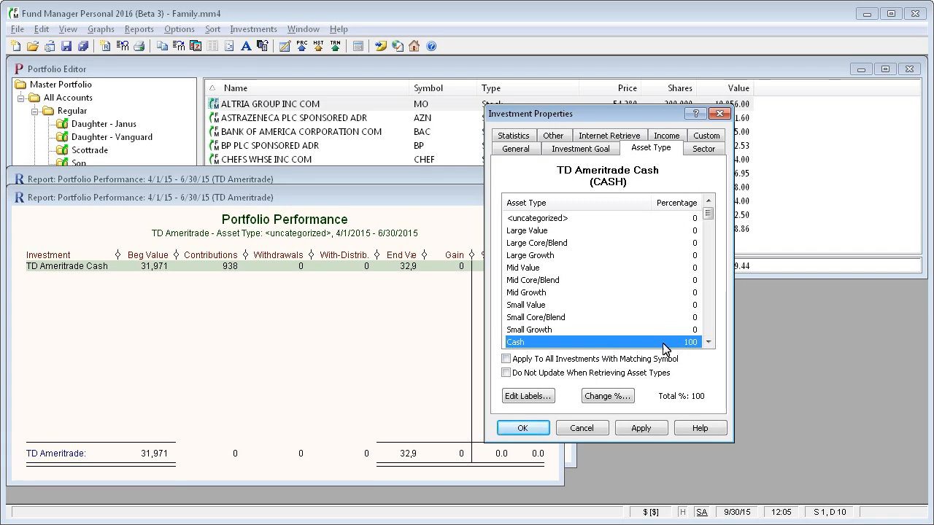
click(535, 361)
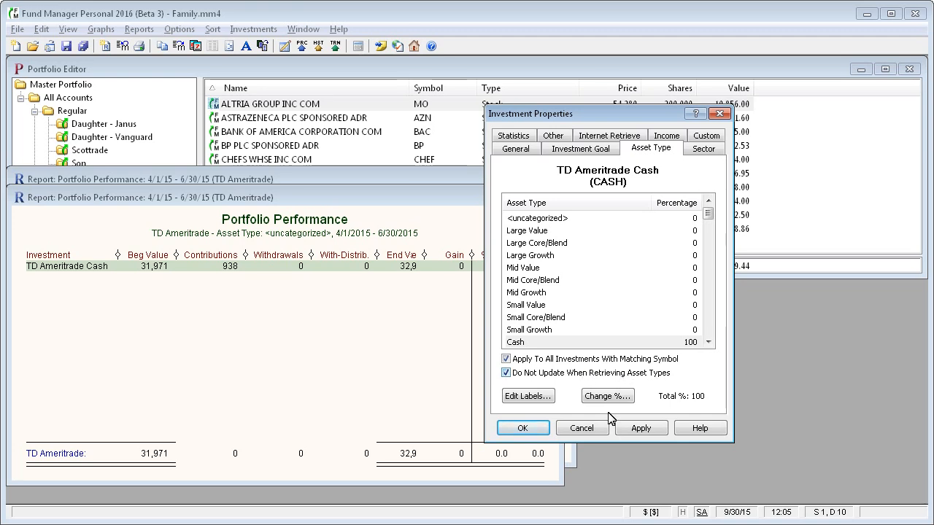
click(523, 428)
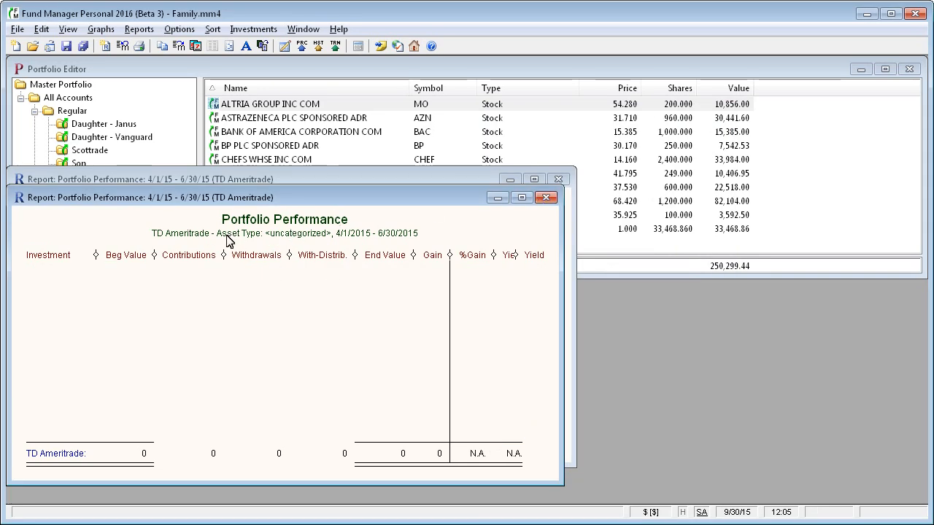
click(545, 197)
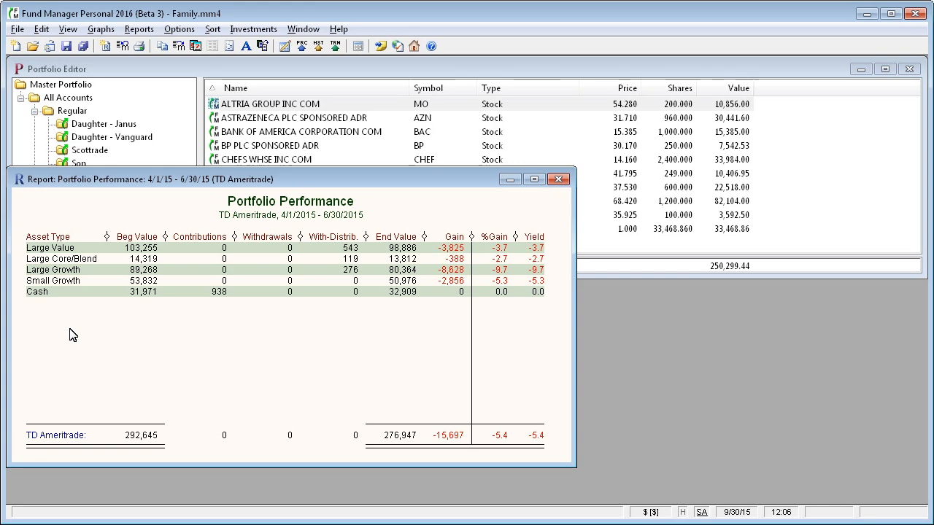
Generate an Asset Allocation report for TD Ameritrade over the last quarter, review it and close it
click(139, 30)
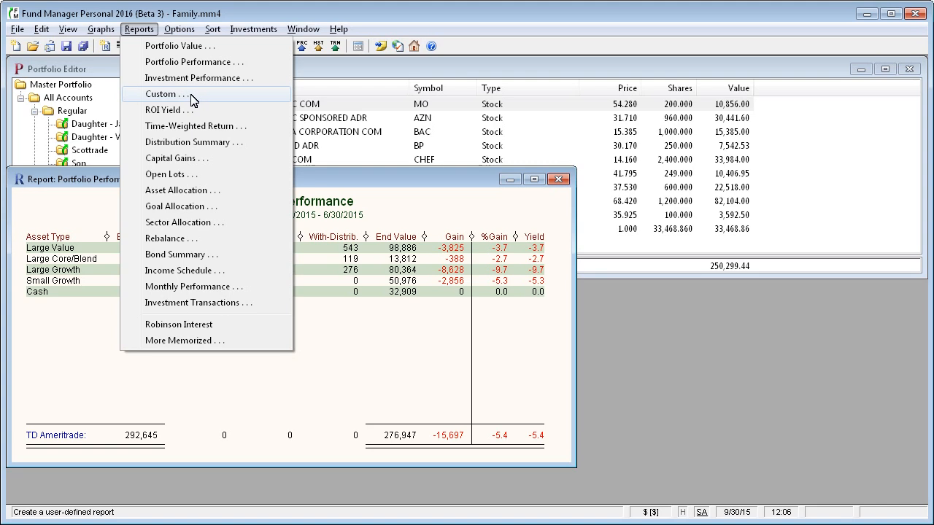
click(195, 190)
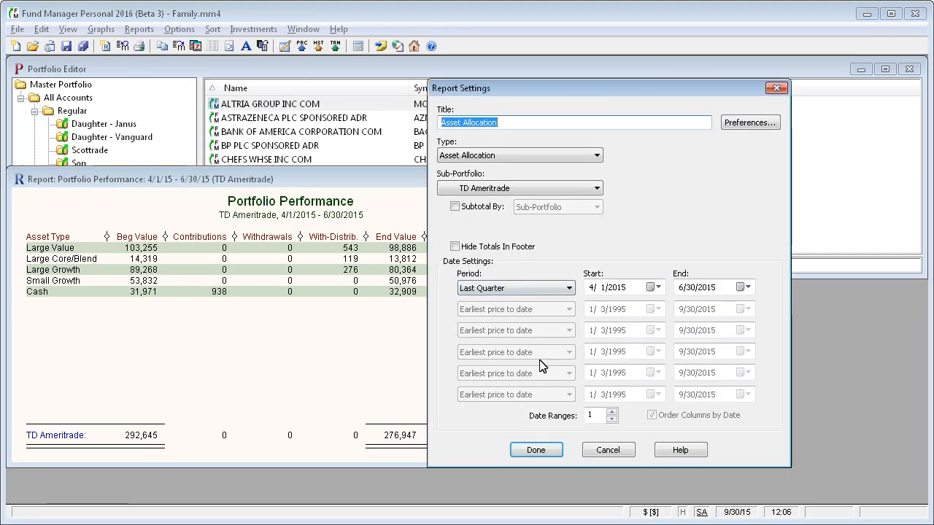
click(538, 450)
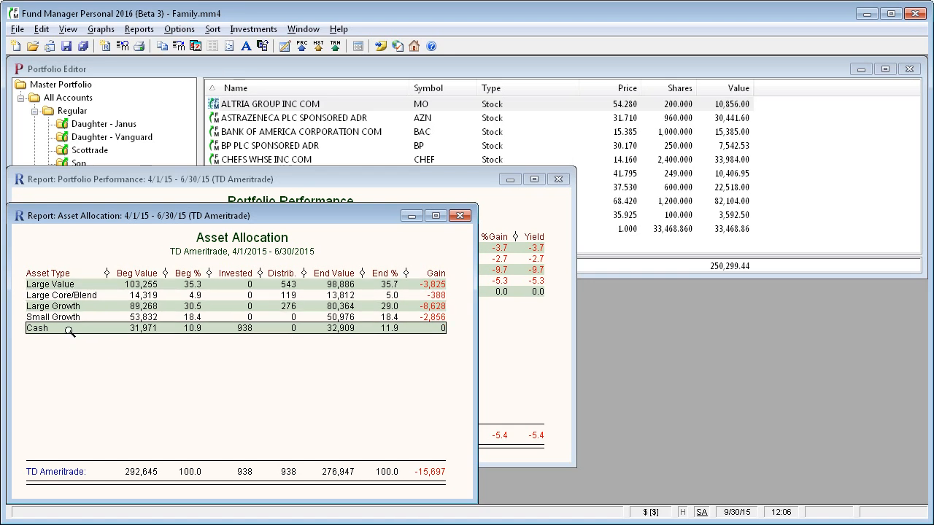
click(461, 217)
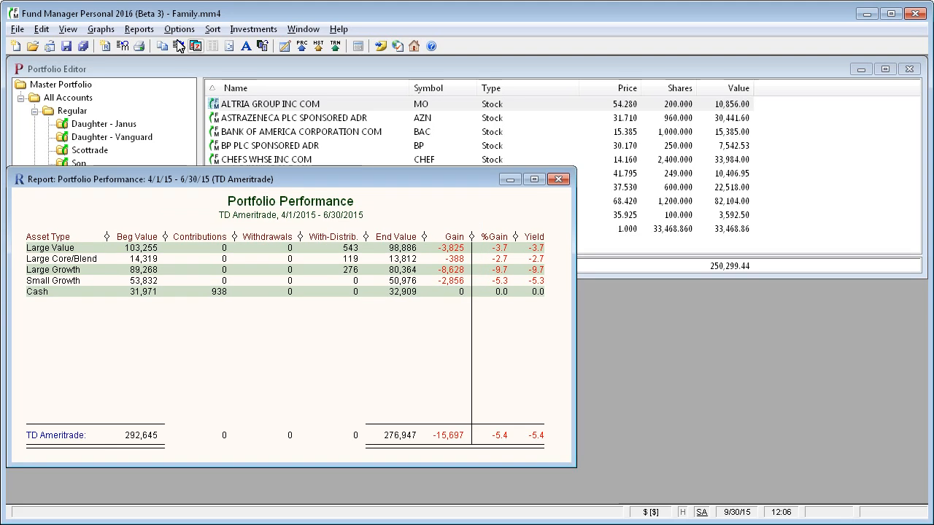
Set up a Custom report for TD Ameritrade with subtotals by Asset Type, listed by Investment
click(139, 29)
click(167, 94)
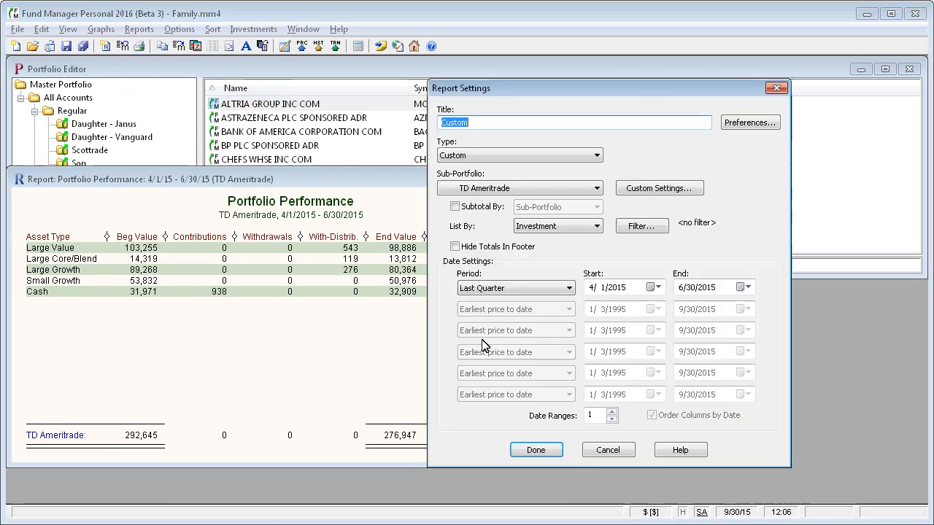
click(454, 206)
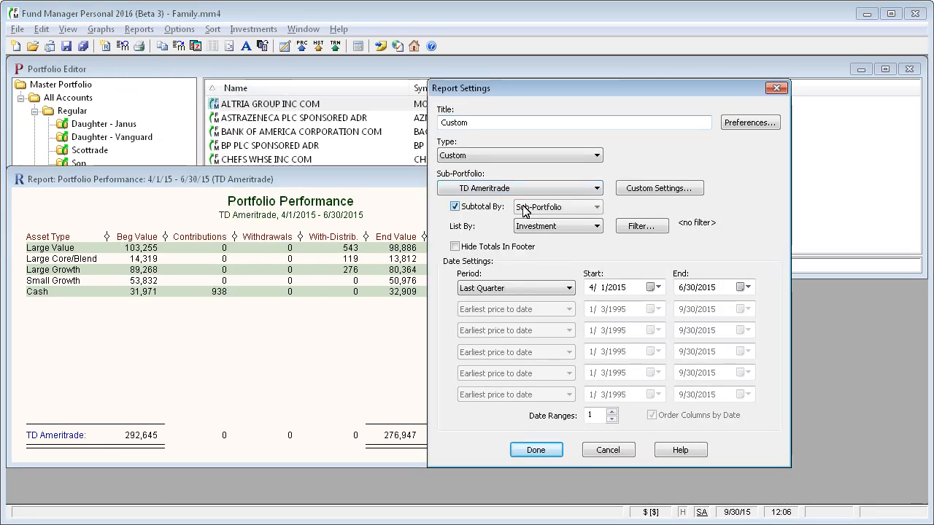
click(565, 207)
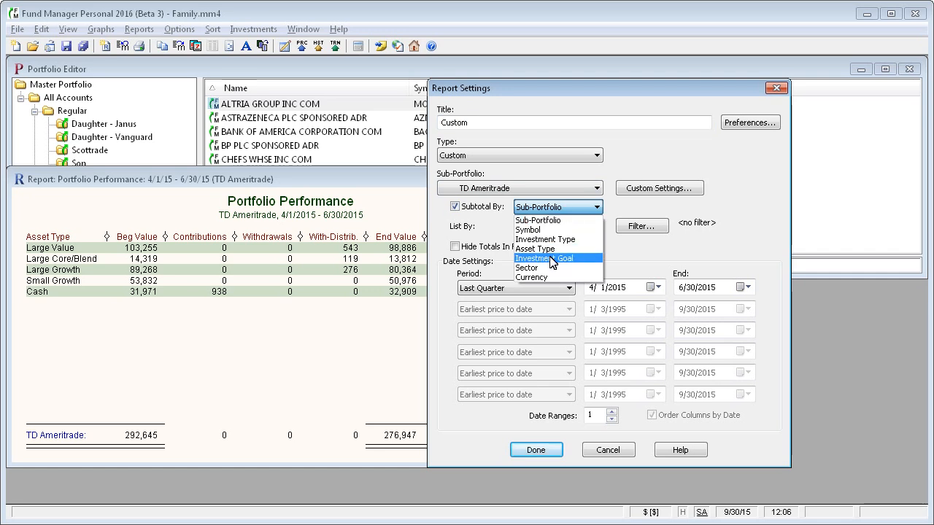
click(554, 249)
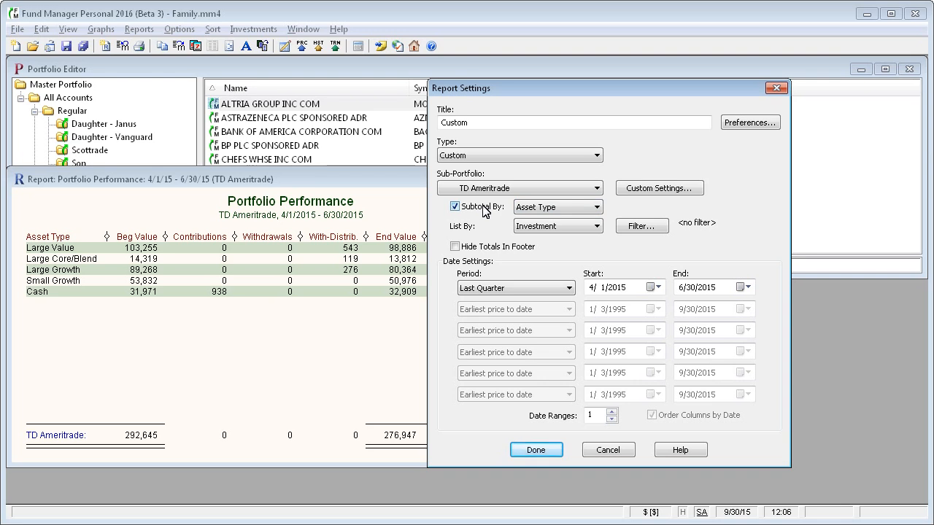
click(558, 227)
click(528, 229)
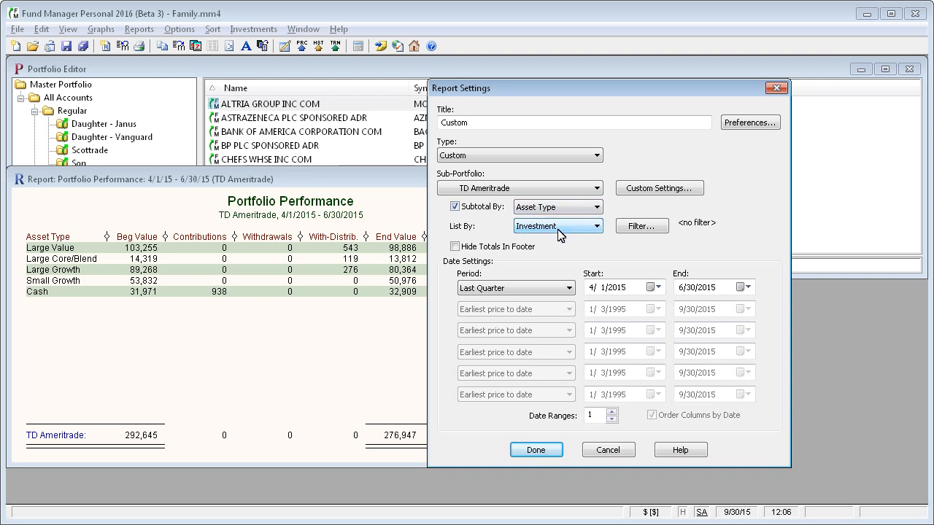
Try listing the Custom report by Asset Type with subtotals turned off, and discard the report settings
click(478, 210)
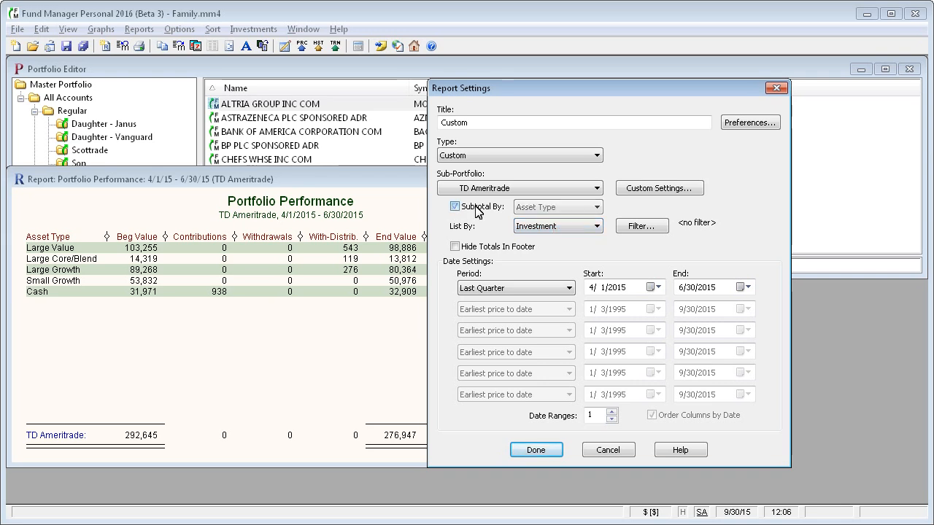
click(575, 230)
click(565, 268)
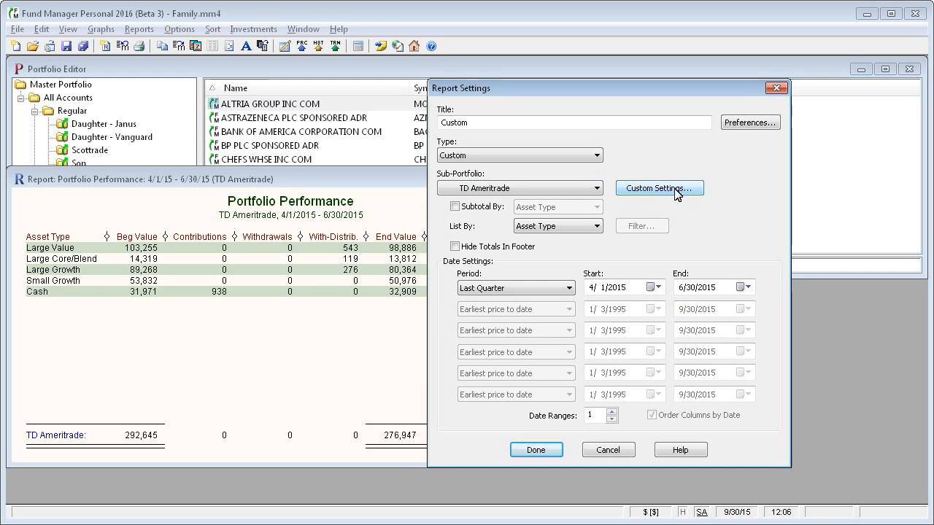
click(609, 450)
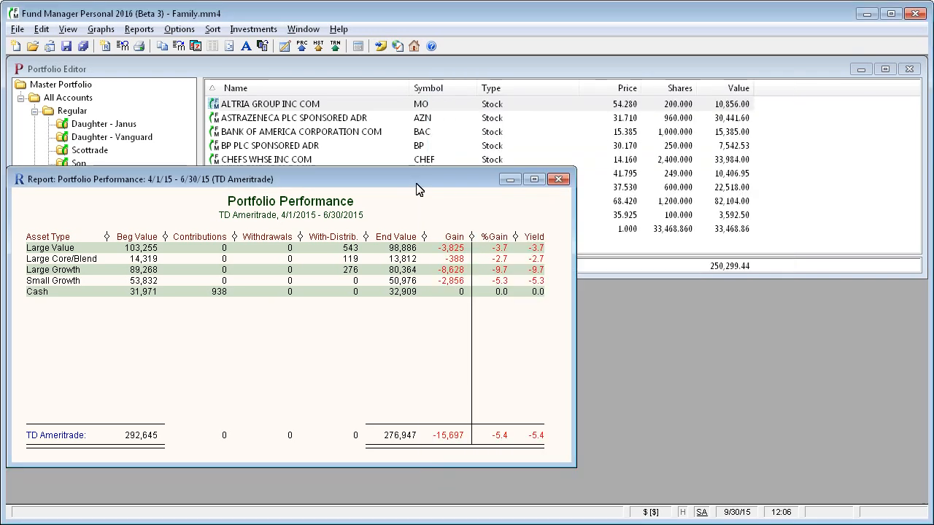
Subtotal the TD Ameritrade Portfolio Performance report by Asset Type, listed by Investment, and widen the report window to show all columns
click(196, 48)
click(467, 209)
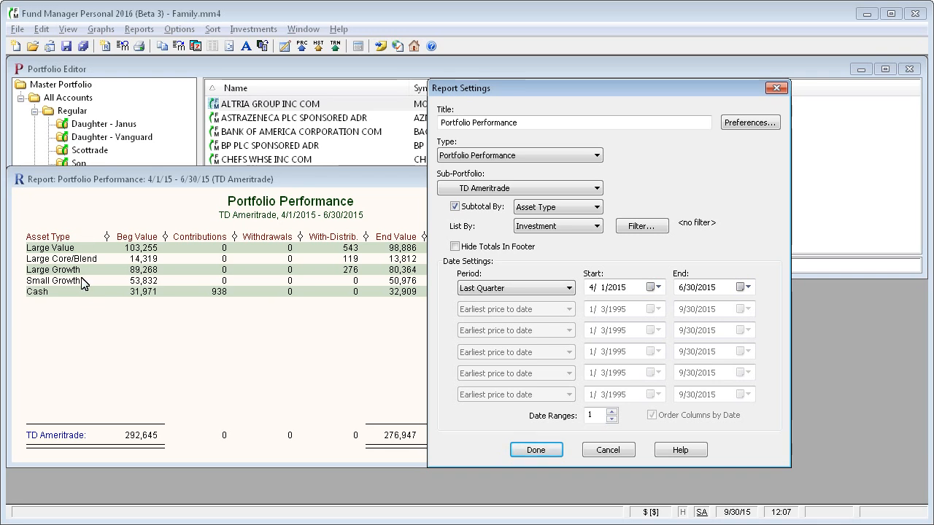
click(536, 451)
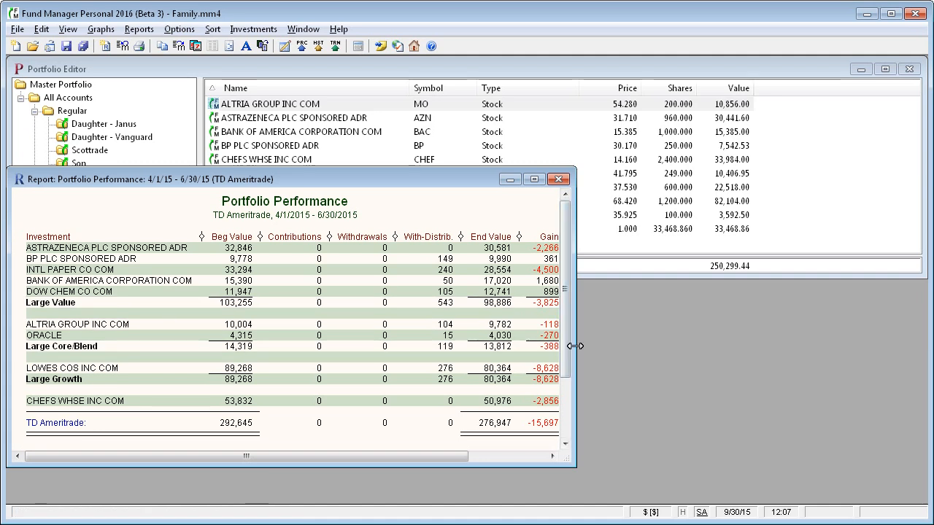
drag(577, 345, 684, 349)
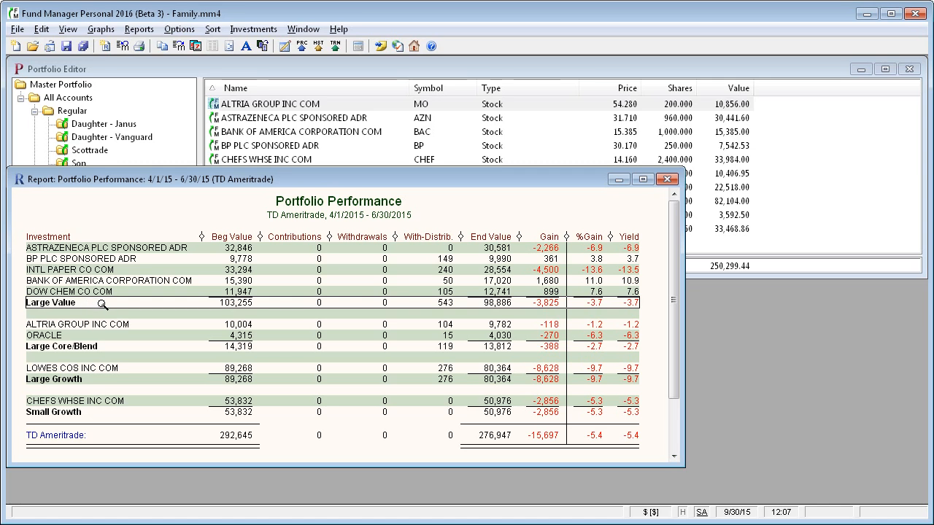
Graph TD Ameritrade's Asset Allocation as a pie chart, and drill down into the Large Value slice, closing its report after viewing
click(105, 33)
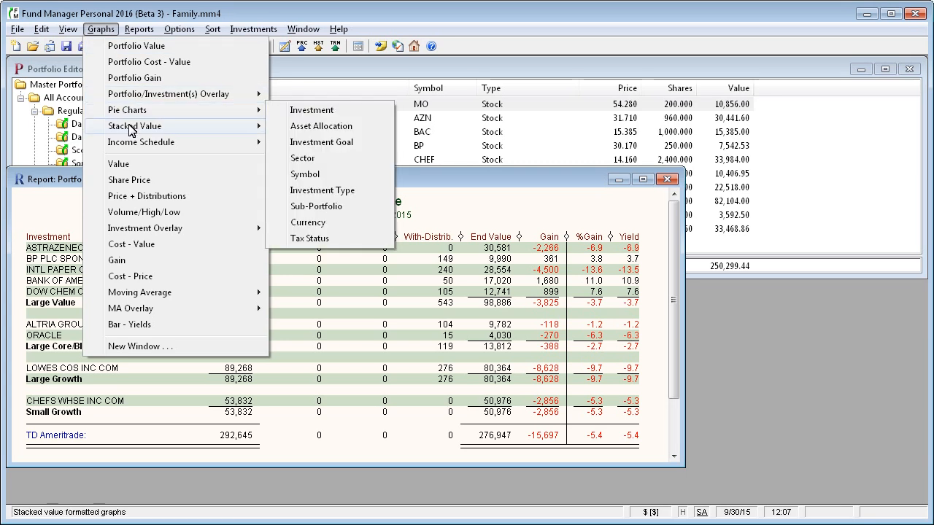
mouse_move(132, 116)
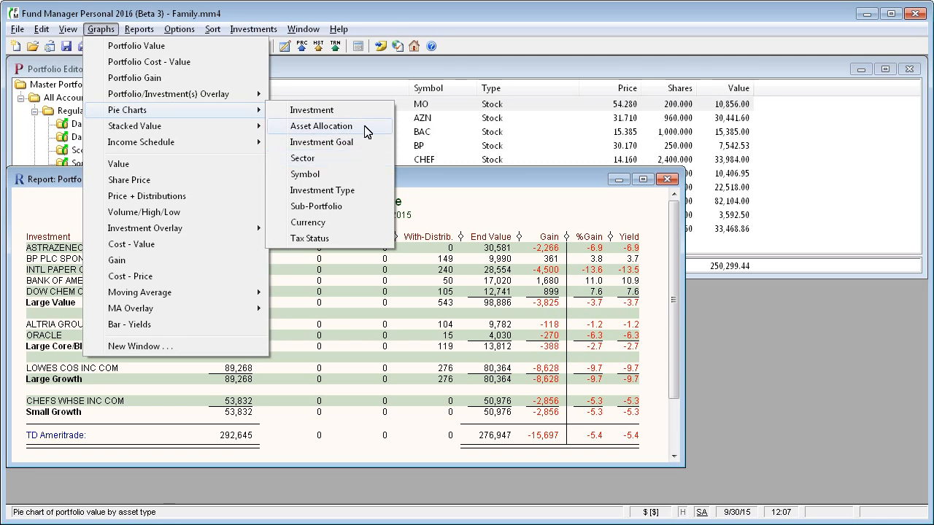
click(321, 126)
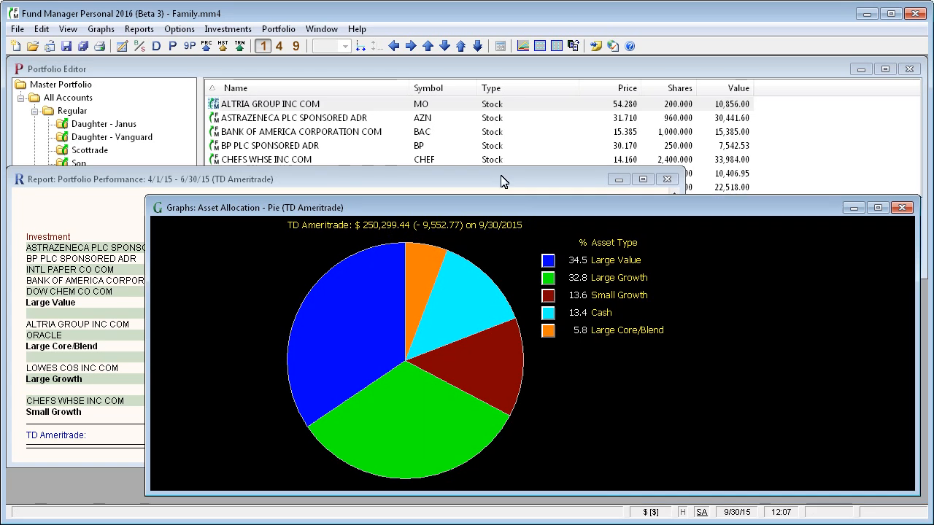
drag(501, 176, 491, 167)
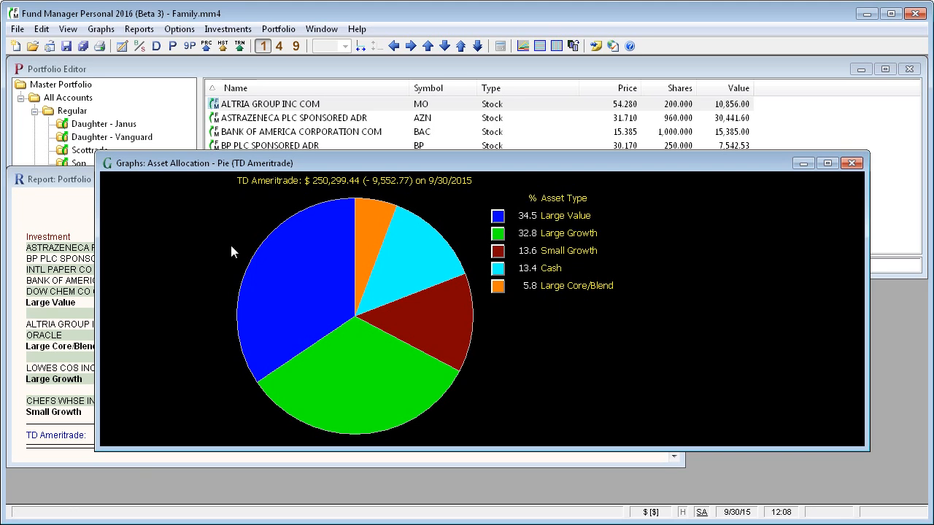
double_click(305, 270)
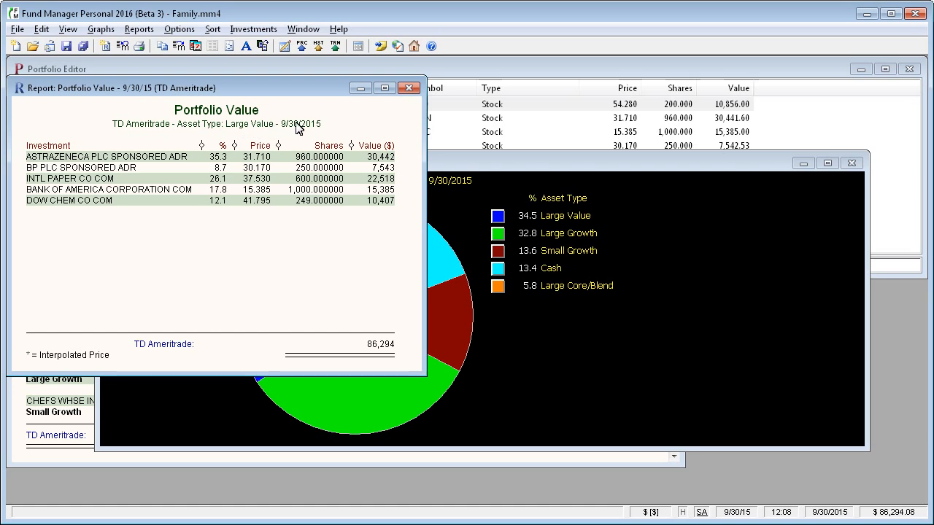
click(409, 88)
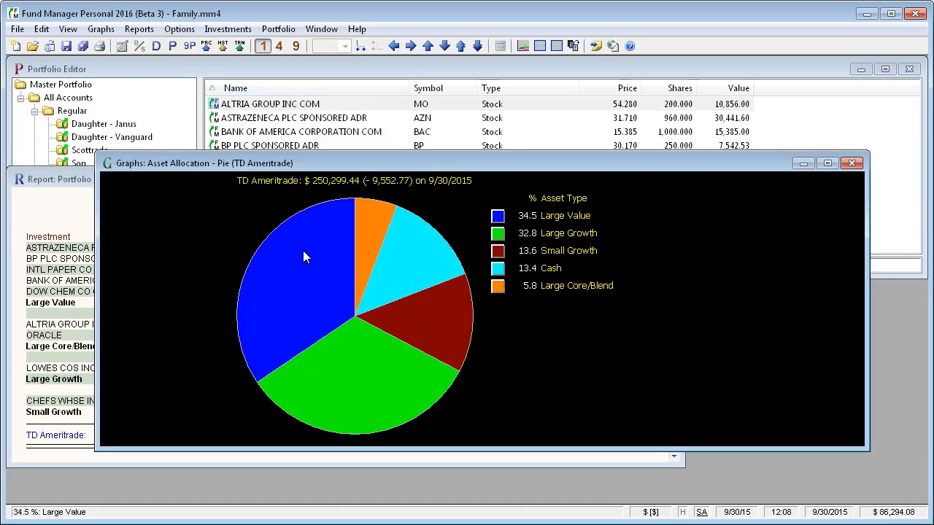
Switch the TD Ameritrade graph to a Stacked Value graph by Asset Allocation
click(100, 29)
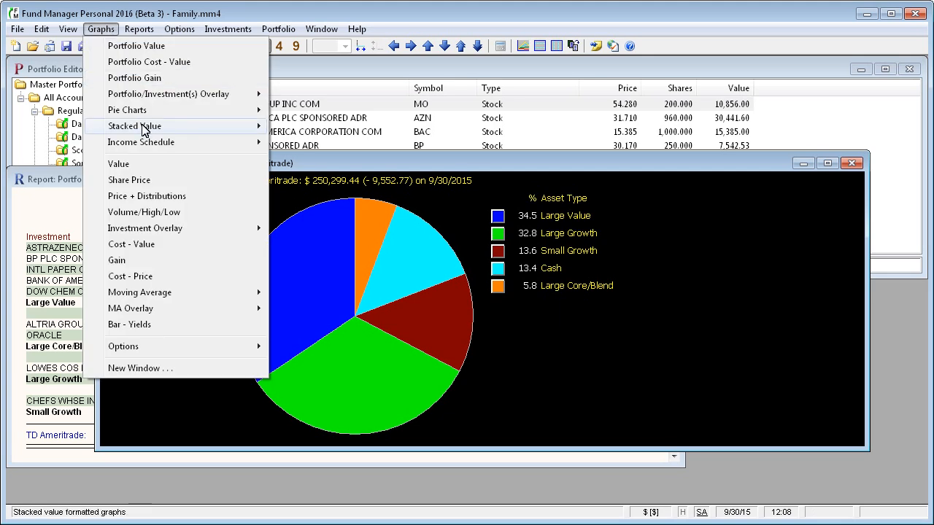
mouse_move(146, 127)
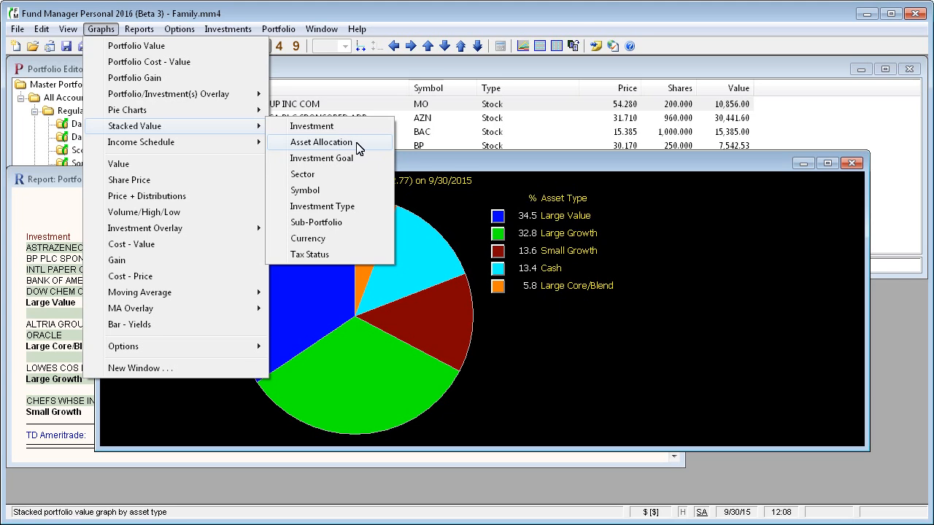
click(321, 142)
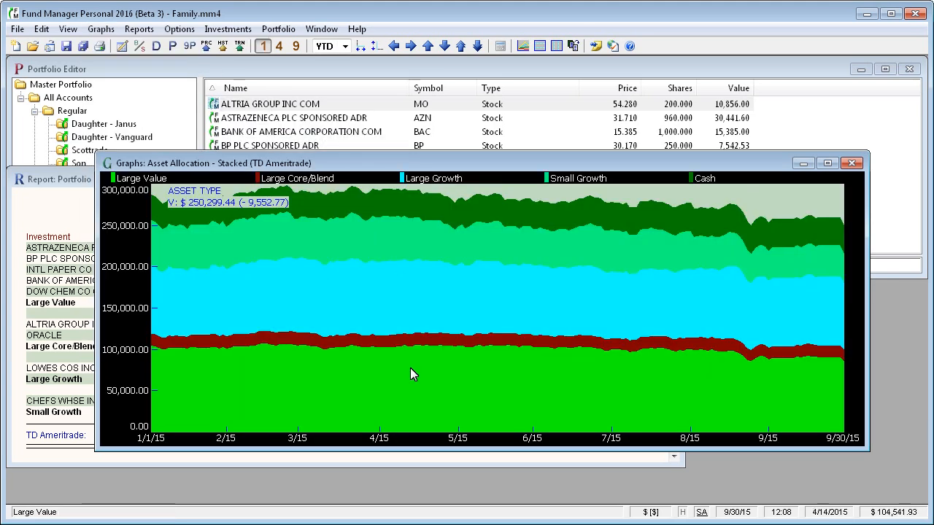